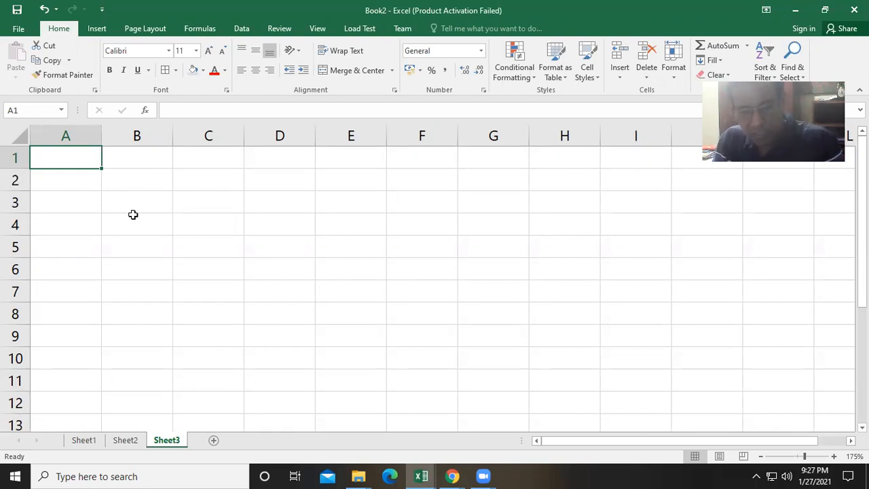
Enter the header Student Name in A1 and widen column A to fit it.
{"action": "type", "text": "Student Name"}
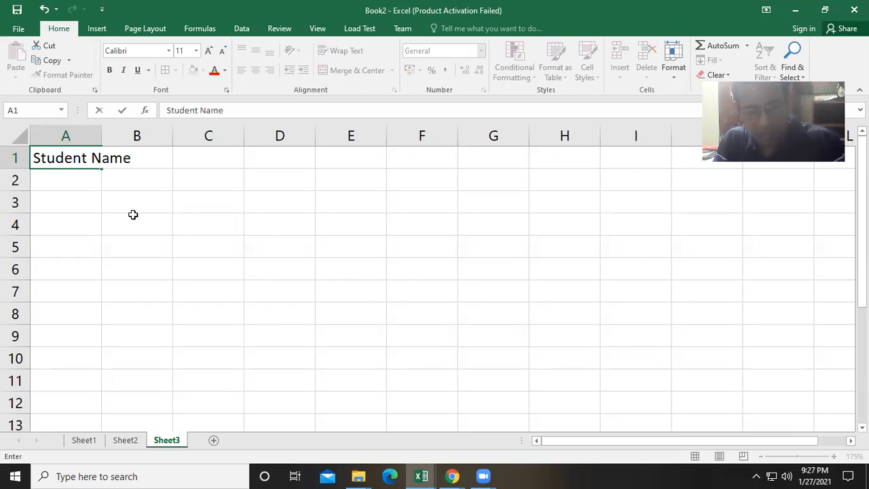
{"action": "key", "text": "Tab"}
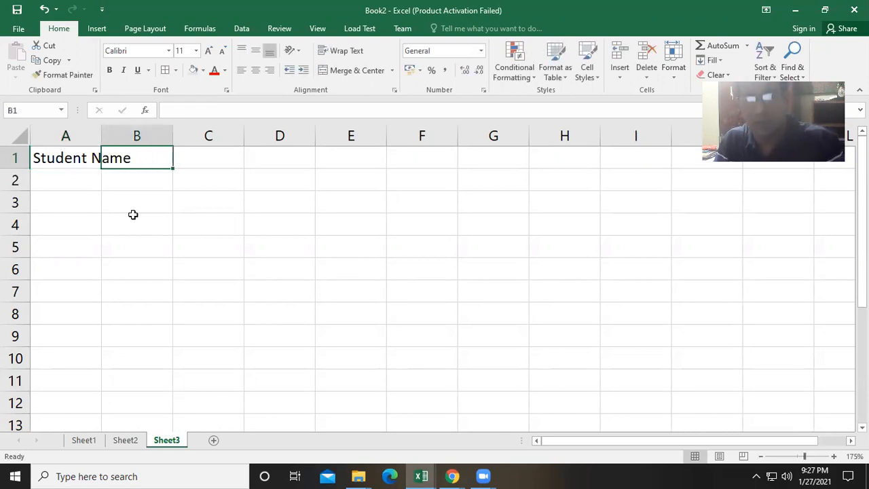
{"action": "left_click_drag", "start_coordinate": [101, 140], "coordinate": [171, 140]}
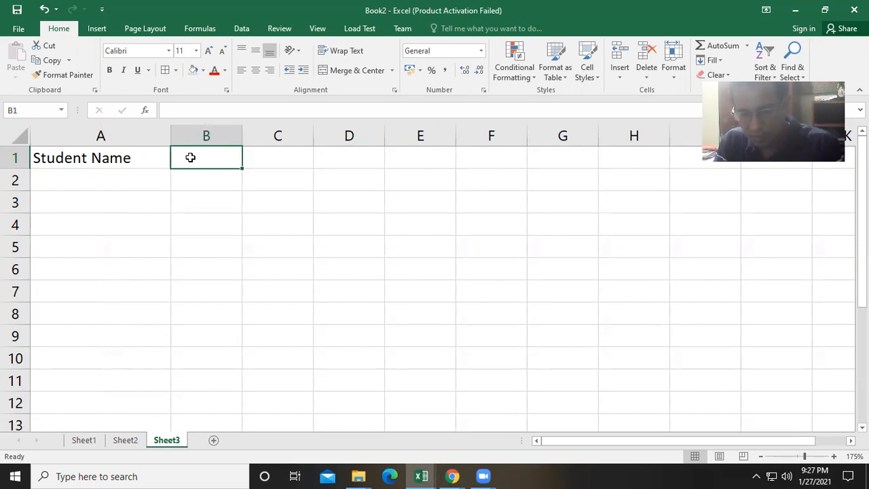
Enter the subject headers Maths, English, Sinhala and Science in cells B1 to E1.
{"action": "type", "text": "Maths"}
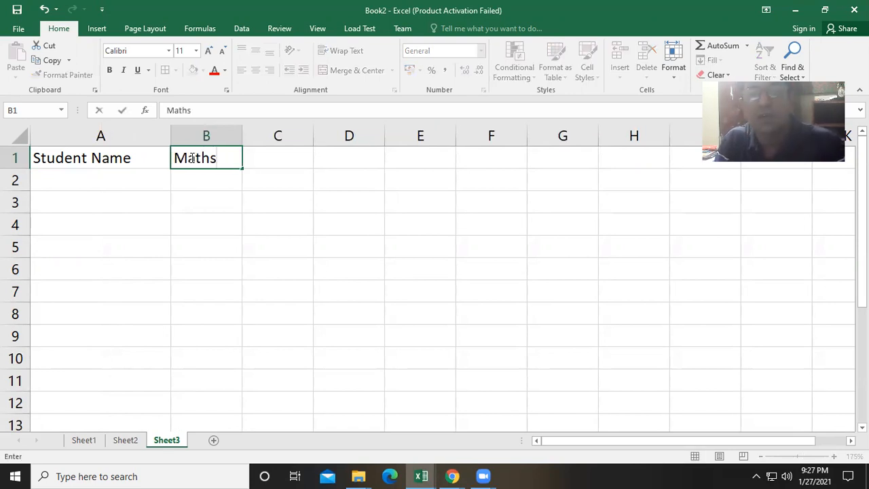
{"action": "key", "text": "Tab"}
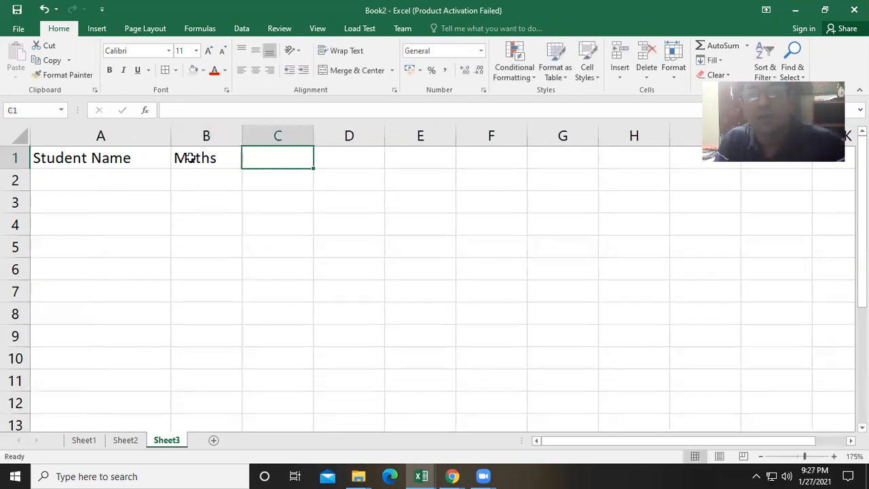
{"action": "type", "text": "En"}
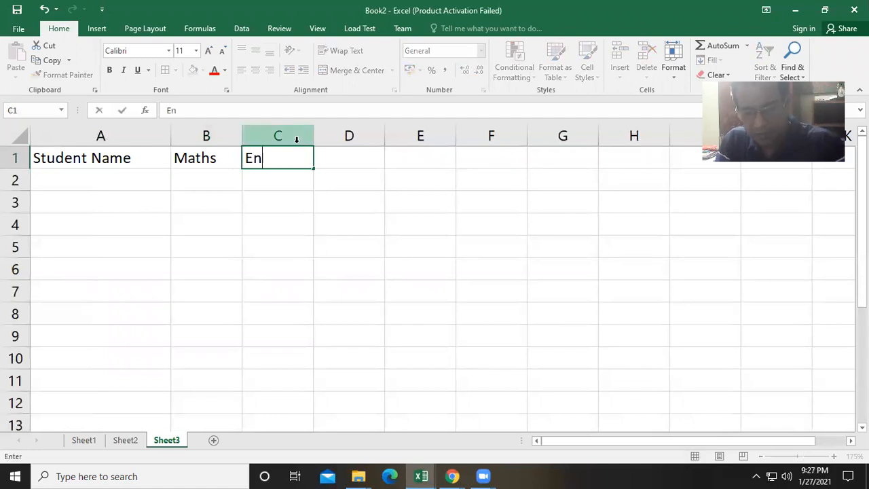
{"action": "type", "text": "glish"}
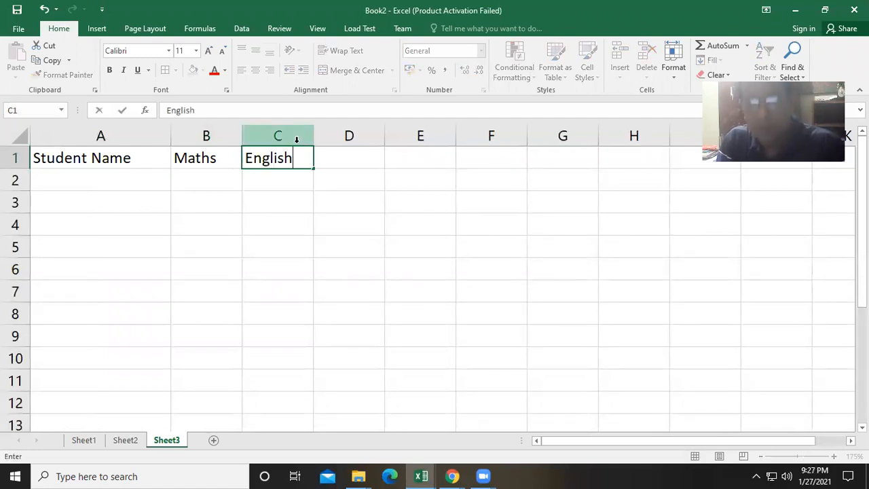
{"action": "key", "text": "Tab"}
{"action": "type", "text": "Si"}
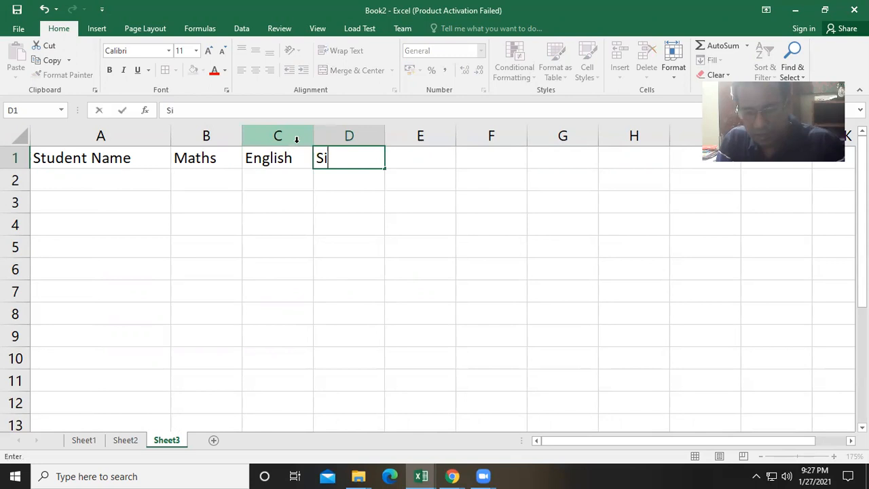
{"action": "type", "text": "nhal"}
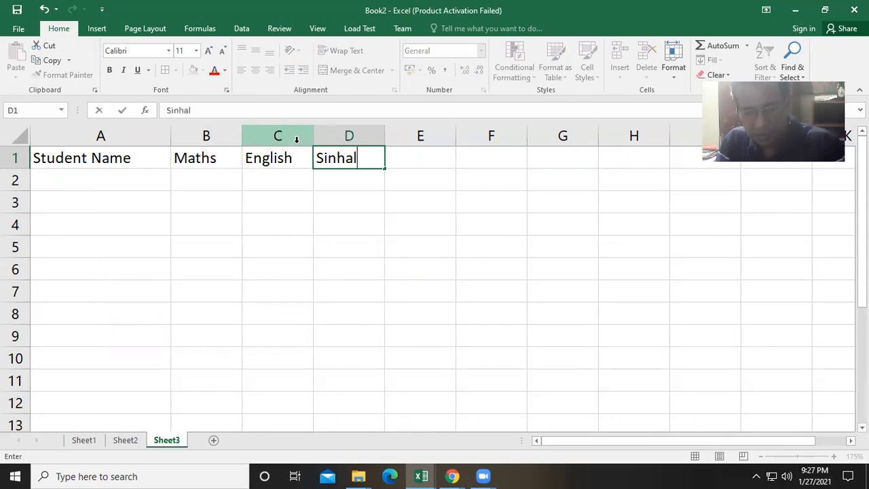
{"action": "type", "text": "a"}
{"action": "key", "text": "Tab"}
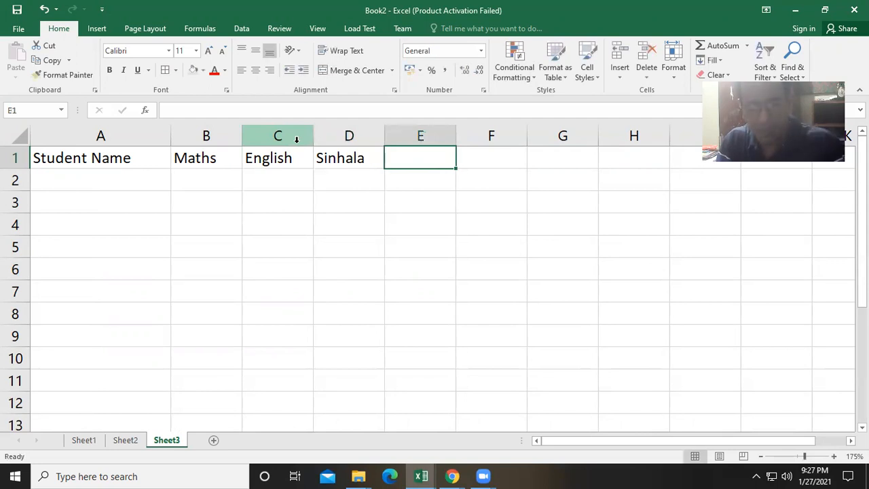
{"action": "type", "text": "Science"}
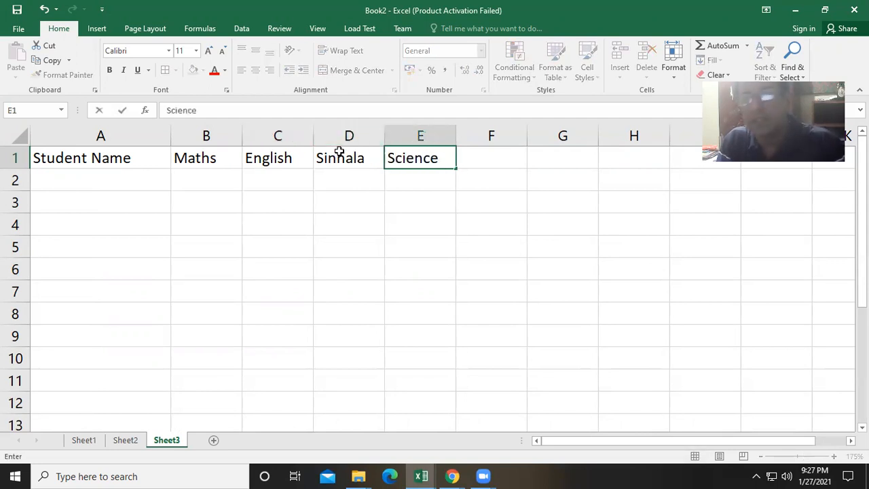
Enter the headers Total in F1 and Average Rank in G1.
{"action": "left_click", "coordinate": [495, 161]}
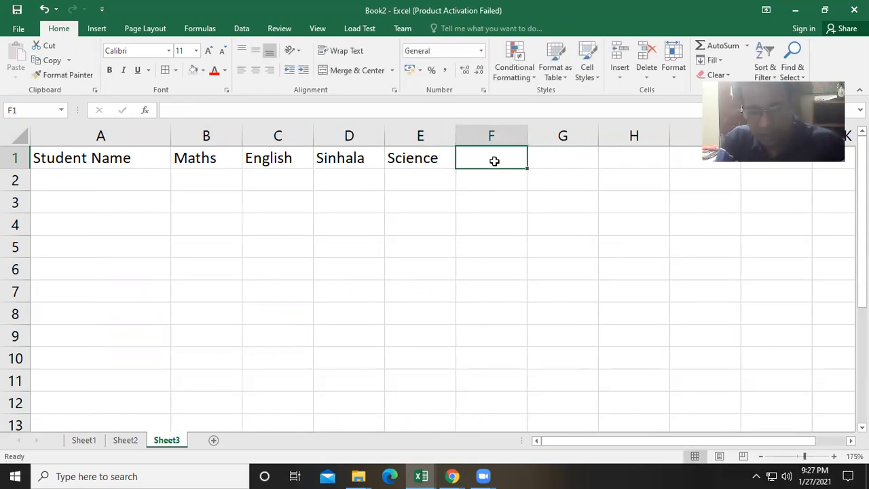
{"action": "type", "text": "Total"}
{"action": "key", "text": "Tab"}
{"action": "type", "text": "A"}
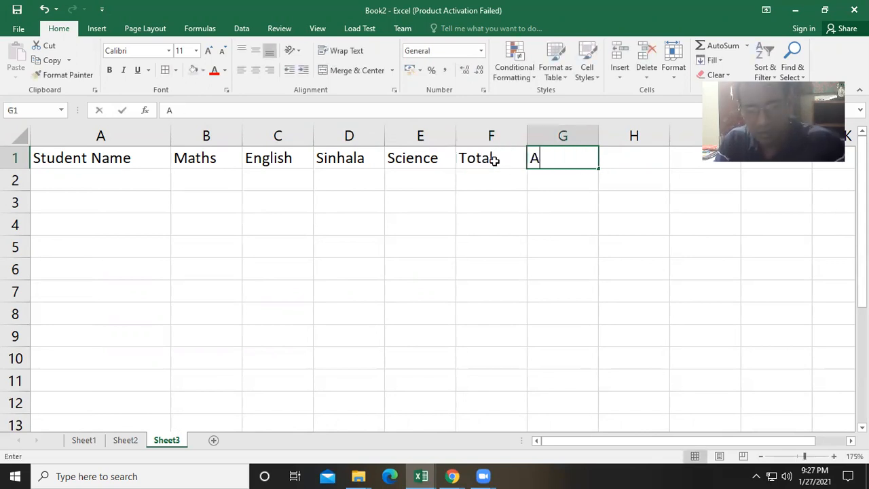
{"action": "type", "text": "verage Rank"}
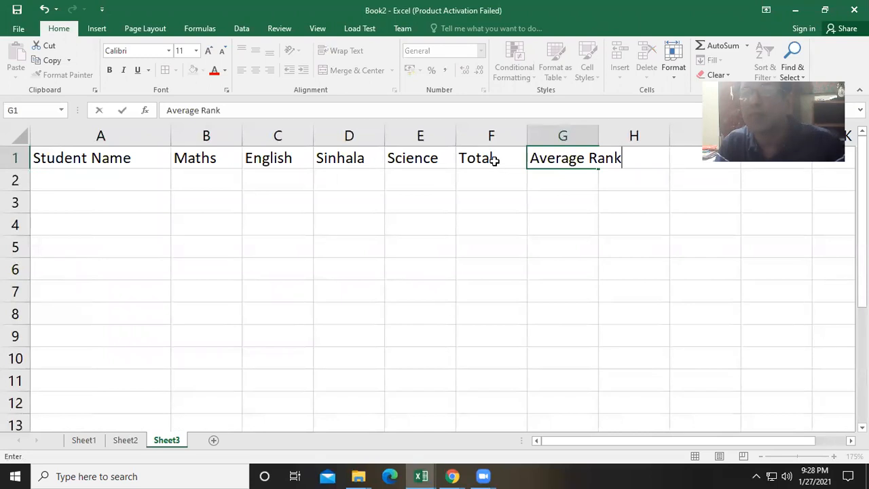
{"action": "key", "text": "Tab"}
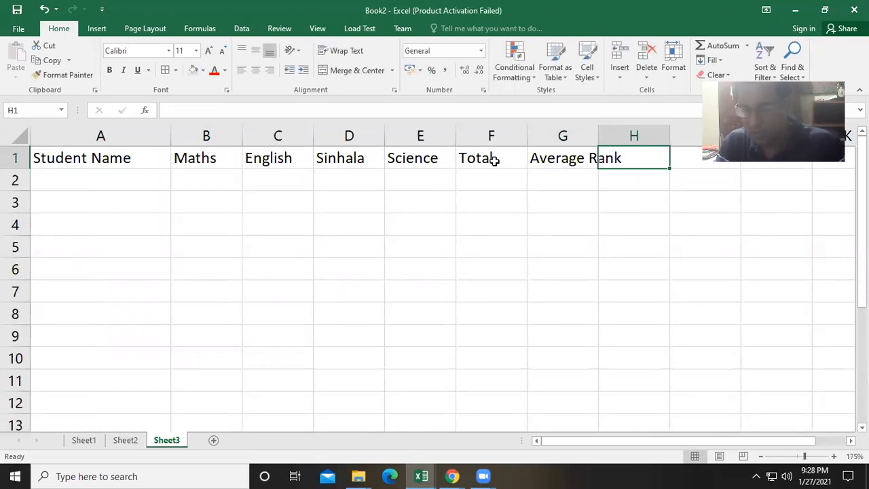
Remove the word Rank from the header in G1, leaving Average.
{"action": "left_click", "coordinate": [534, 156]}
{"action": "double_click", "coordinate": [536, 156]}
{"action": "left_click_drag", "start_coordinate": [591, 156], "coordinate": [622, 156]}
{"action": "key", "text": "BackSpace"}
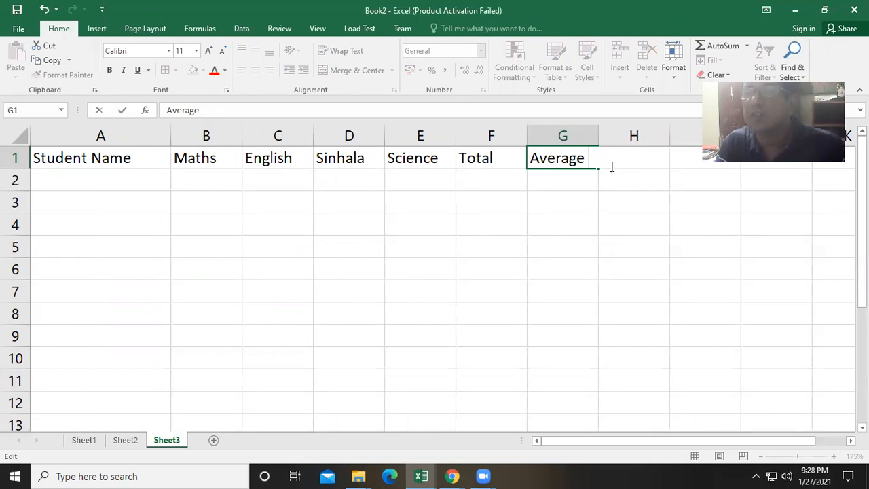
Enter the headers Rank in H1 and Pass/Fail in I1.
{"action": "left_click", "coordinate": [612, 165]}
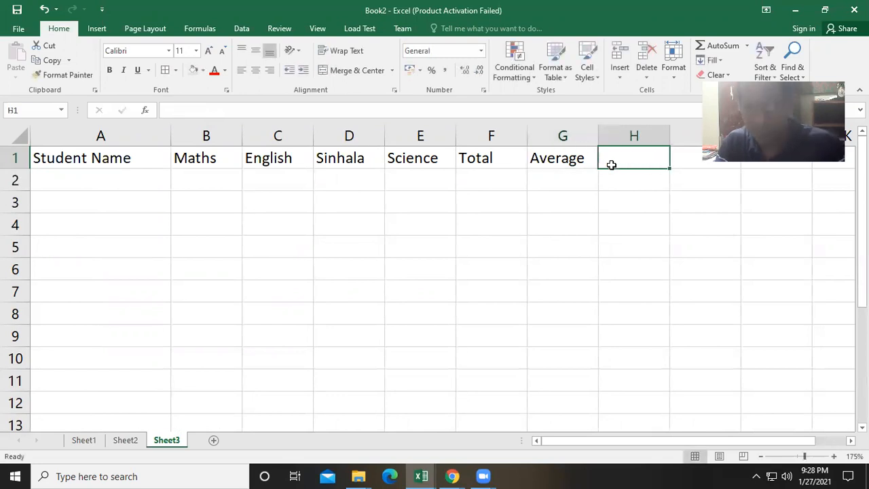
{"action": "type", "text": "Rank"}
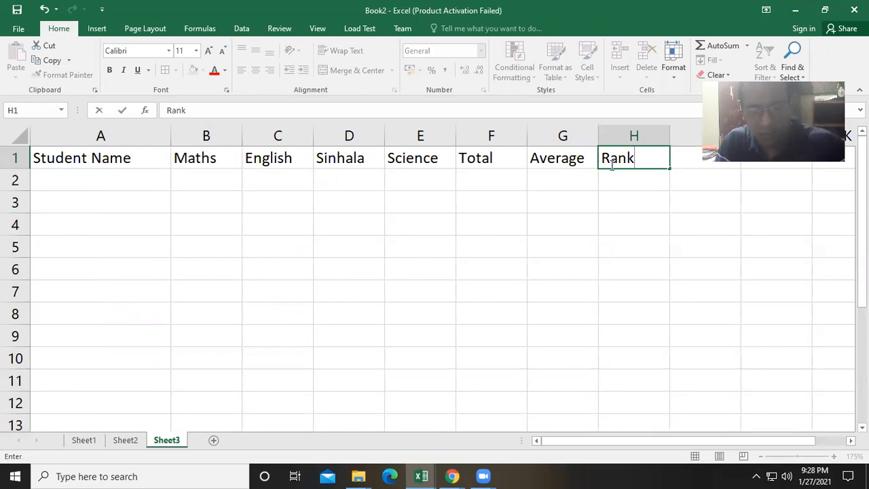
{"action": "key", "text": "Tab"}
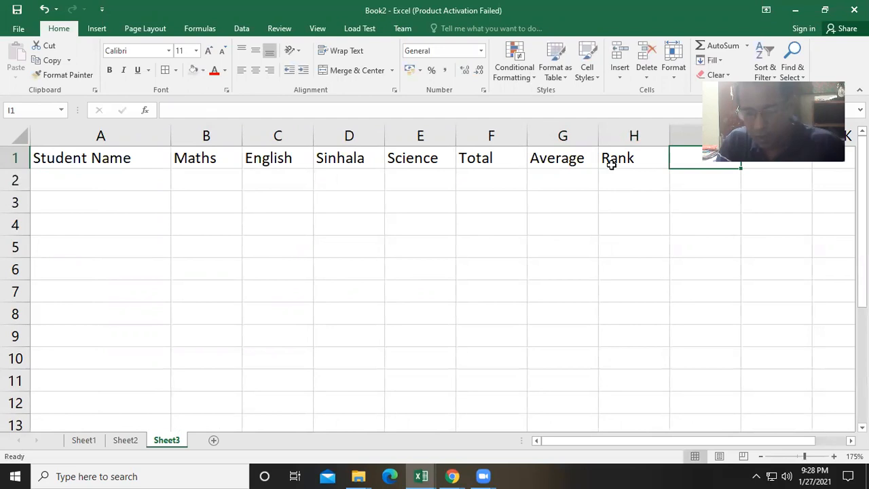
{"action": "type", "text": "Pass"}
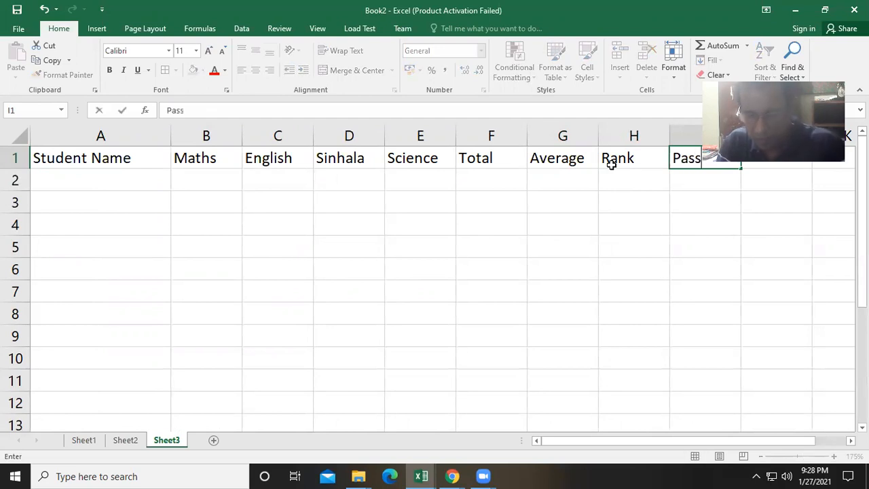
{"action": "type", "text": "/F"}
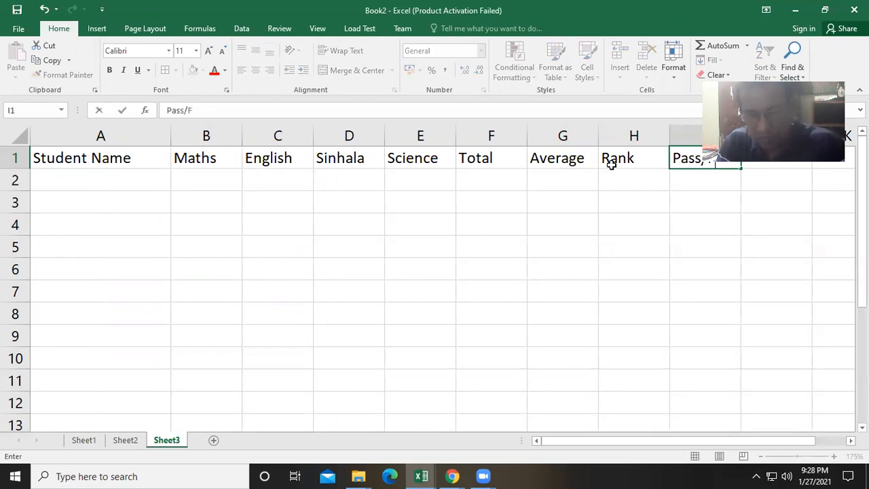
{"action": "type", "text": "ail"}
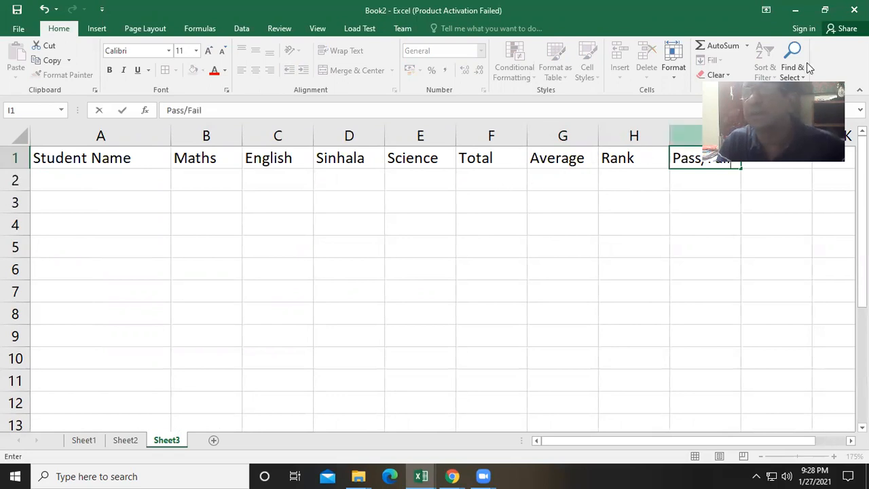
Fill row 2 with the first student's name and the marks Maths 50, English 30, Sinhala 80 and Science 90.
{"action": "left_click", "coordinate": [98, 187]}
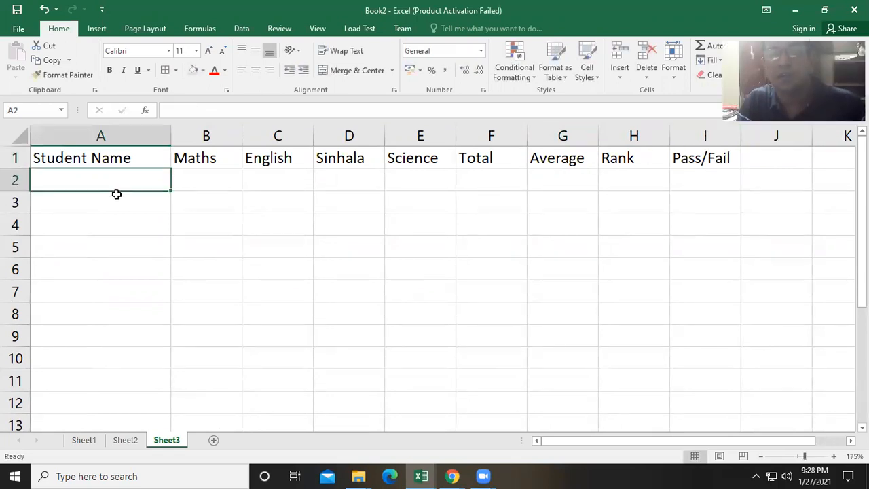
{"action": "type", "text": "Nuwan"}
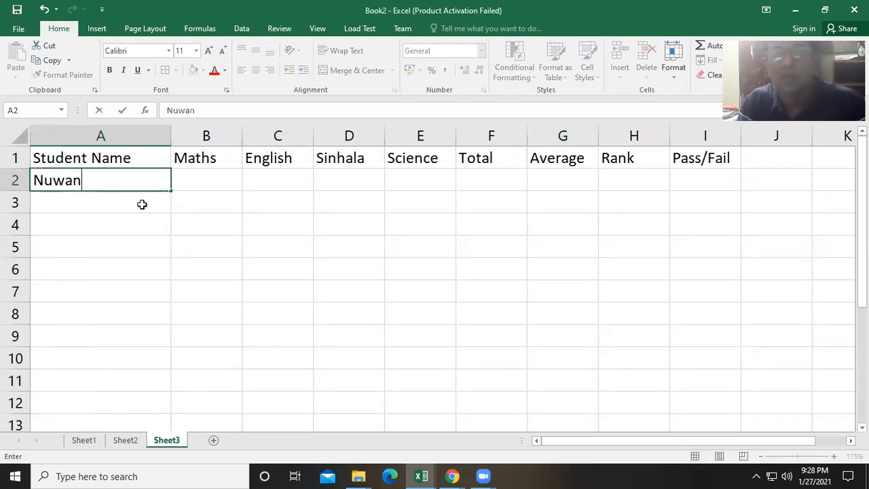
{"action": "key", "text": "Tab"}
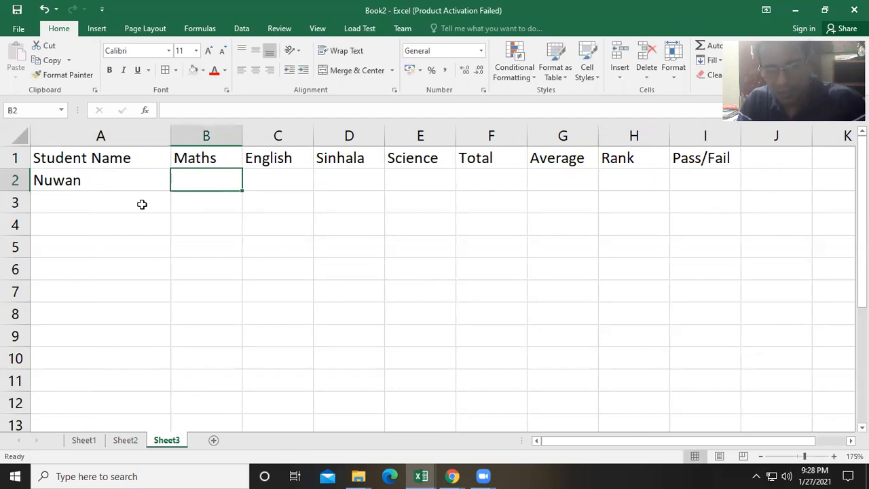
{"action": "type", "text": "50"}
{"action": "key", "text": "Tab"}
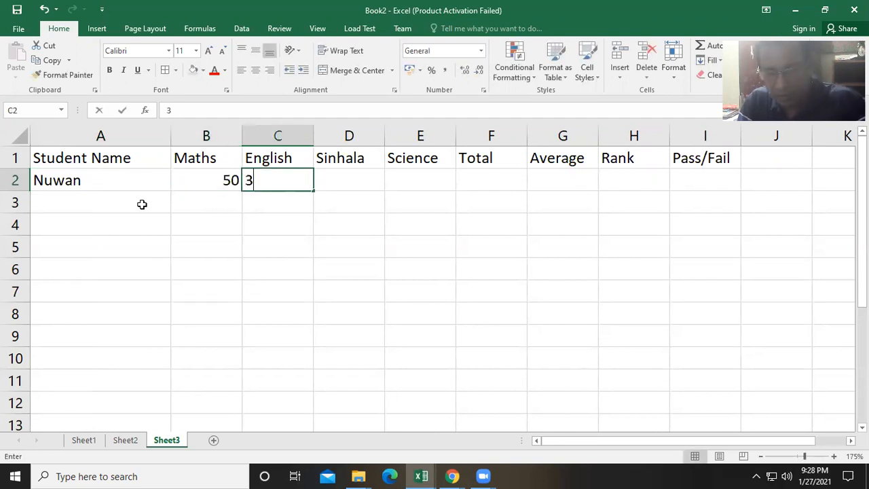
{"action": "type", "text": "30"}
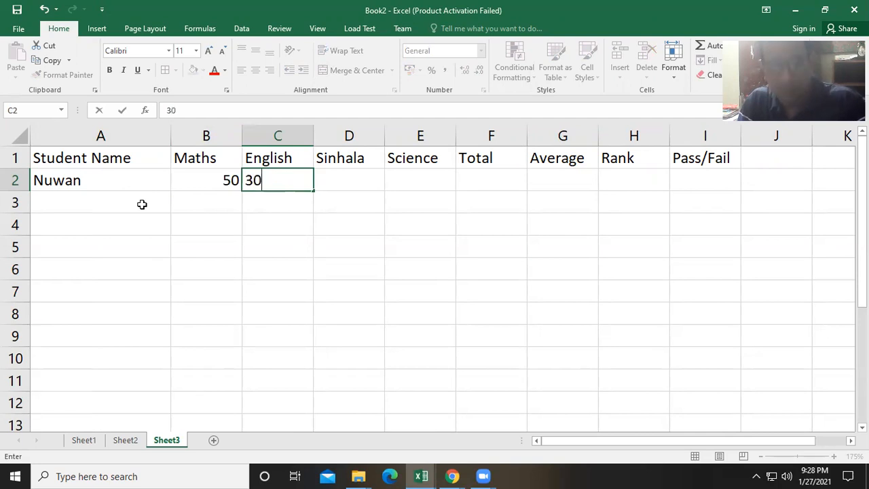
{"action": "key", "text": "Tab"}
{"action": "type", "text": "80"}
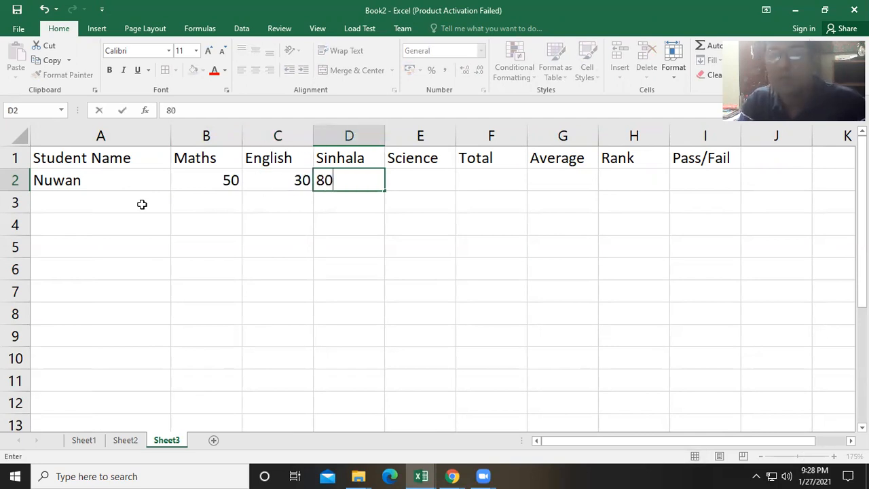
{"action": "key", "text": "Tab"}
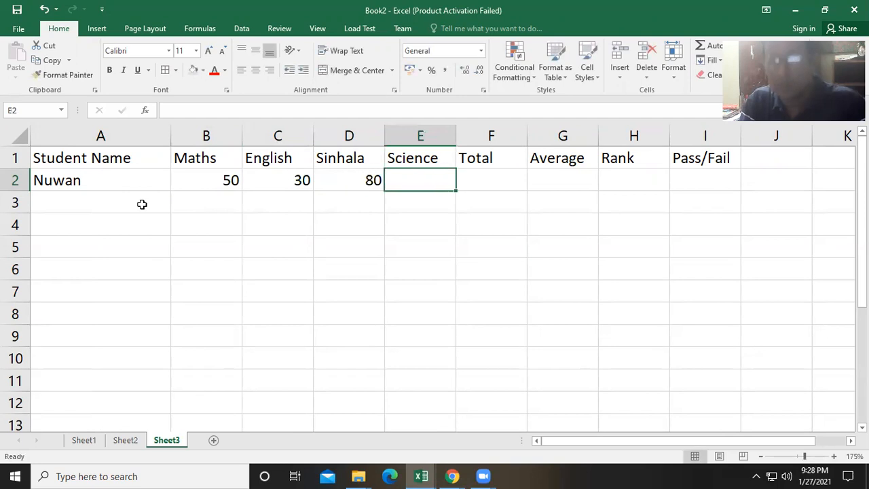
{"action": "type", "text": "90"}
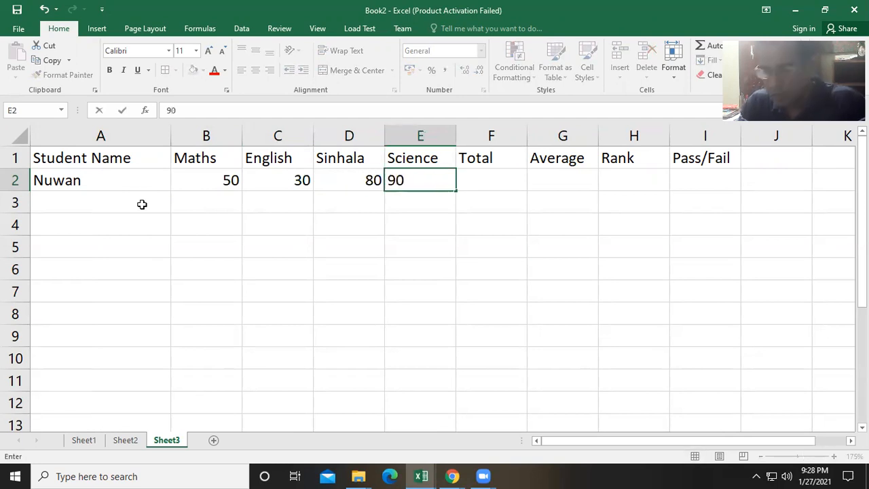
Fill row 3 with the second student's name and the marks Maths 60, English 90, Sinhala 88 and Science 67.
{"action": "left_click", "coordinate": [142, 204]}
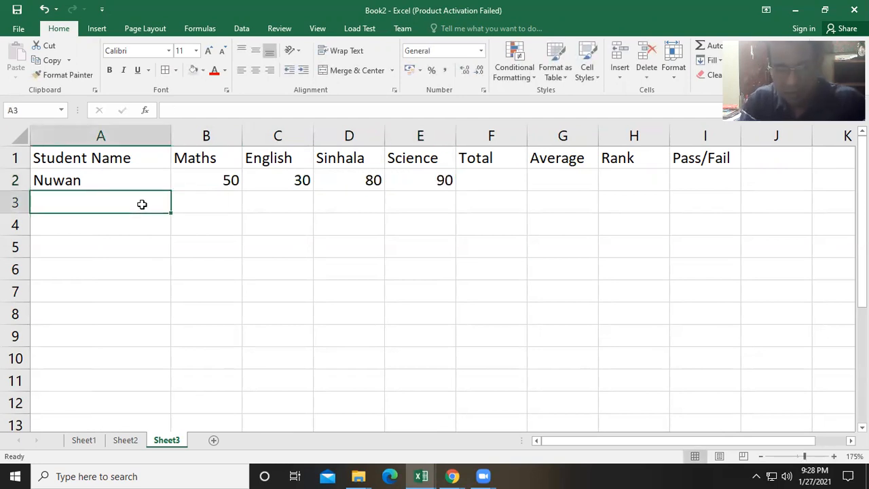
{"action": "type", "text": "R"}
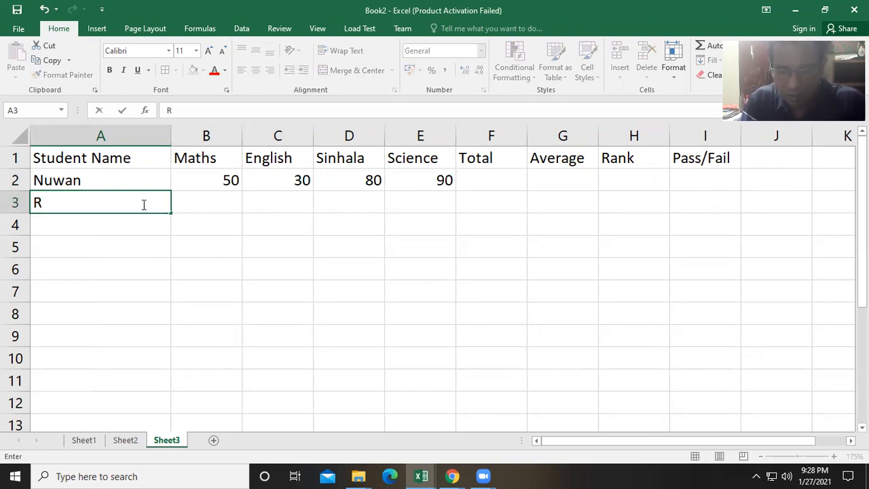
{"action": "type", "text": "uwan"}
{"action": "key", "text": "Tab"}
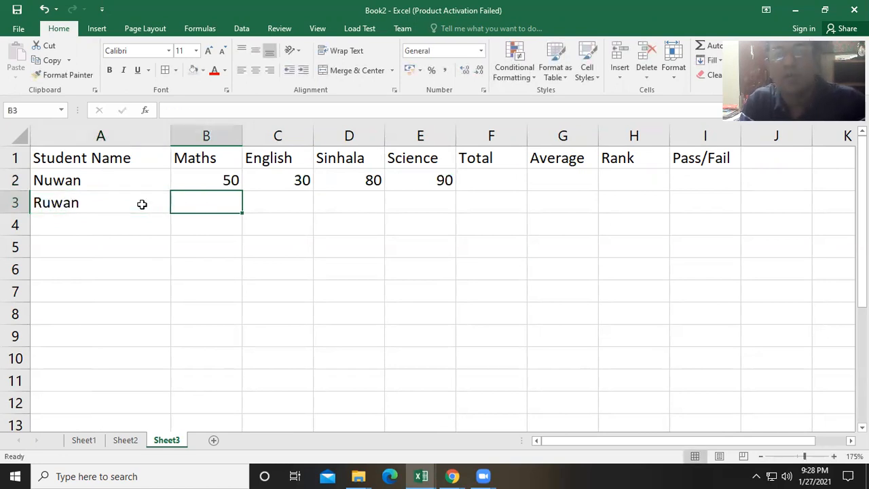
{"action": "type", "text": "60"}
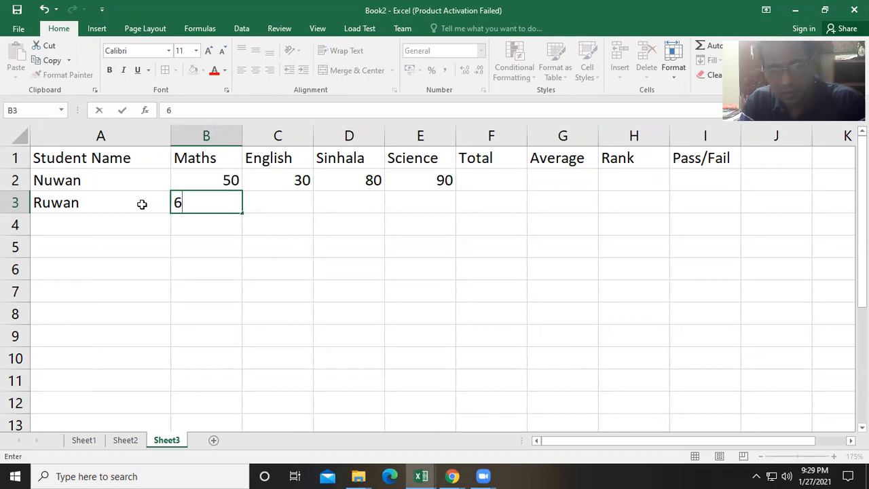
{"action": "key", "text": "Tab"}
{"action": "type", "text": "90"}
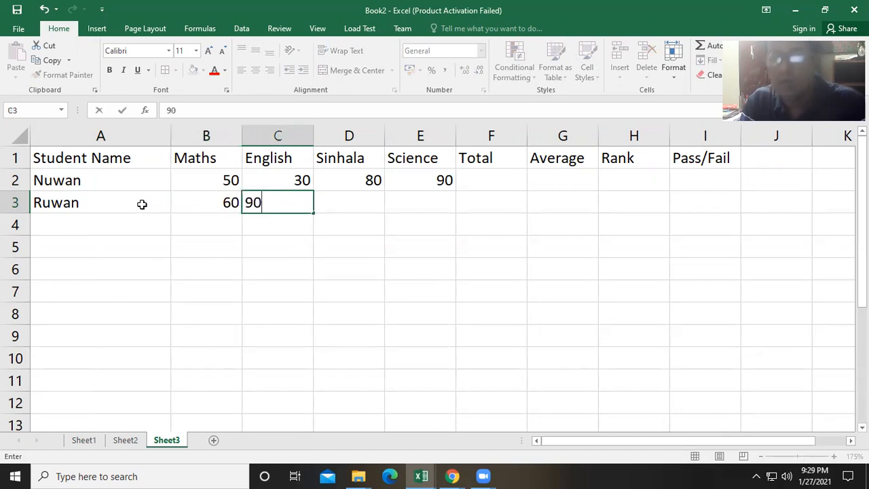
{"action": "key", "text": "Tab"}
{"action": "type", "text": "88"}
{"action": "key", "text": "Tab"}
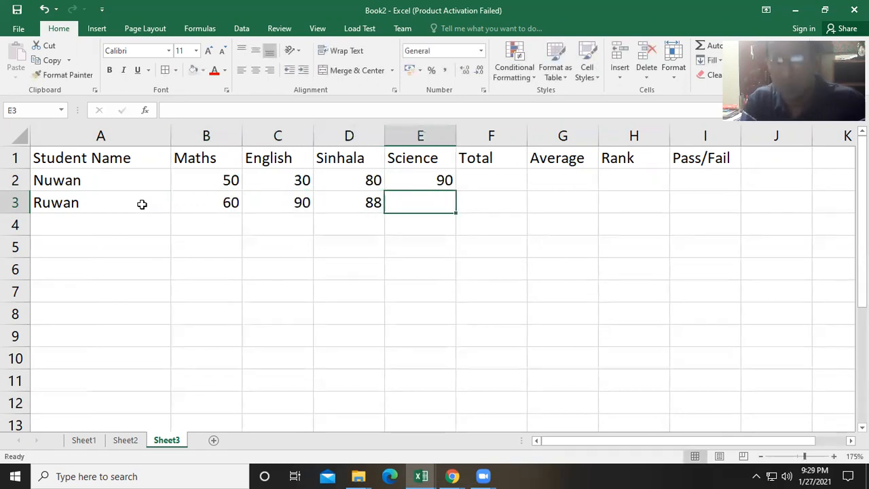
{"action": "type", "text": "67"}
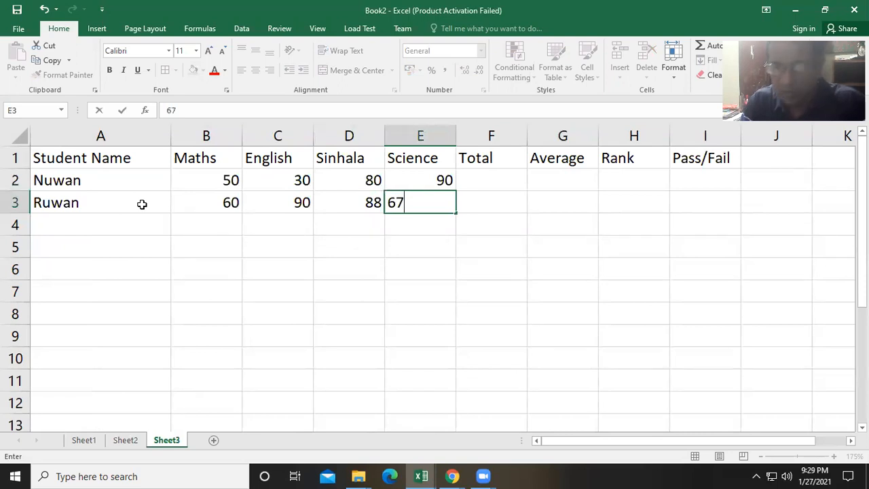
{"action": "key", "text": "Return"}
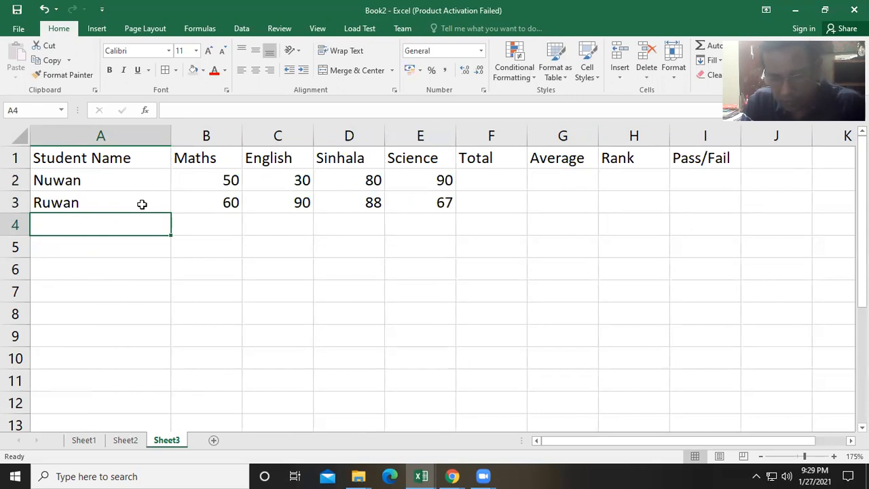
Fill row 4 with the third student's name and the marks Maths 70, English 89, Sinhala 77 and Science 66.
{"action": "type", "text": "Nime"}
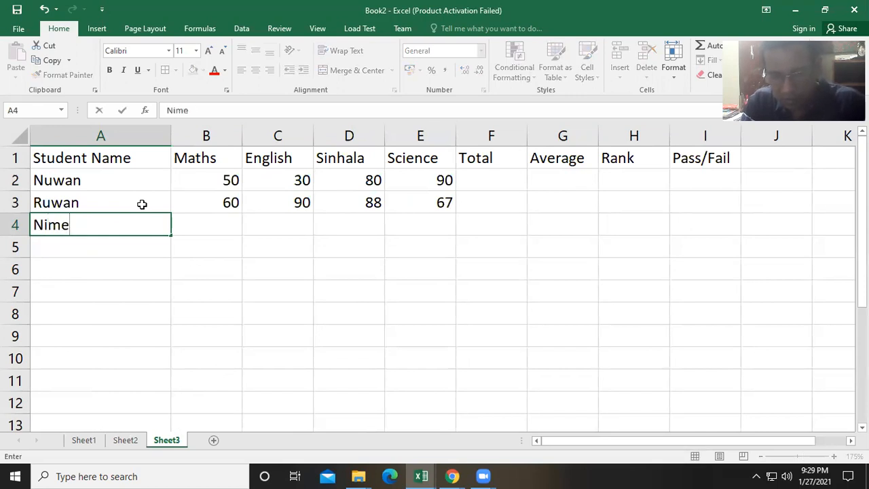
{"action": "type", "text": "hsa"}
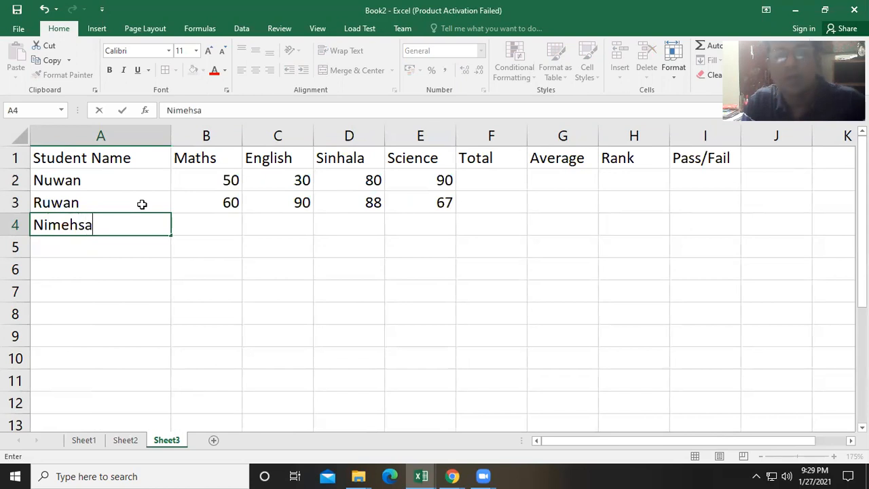
{"action": "key", "text": "Tab"}
{"action": "type", "text": "70"}
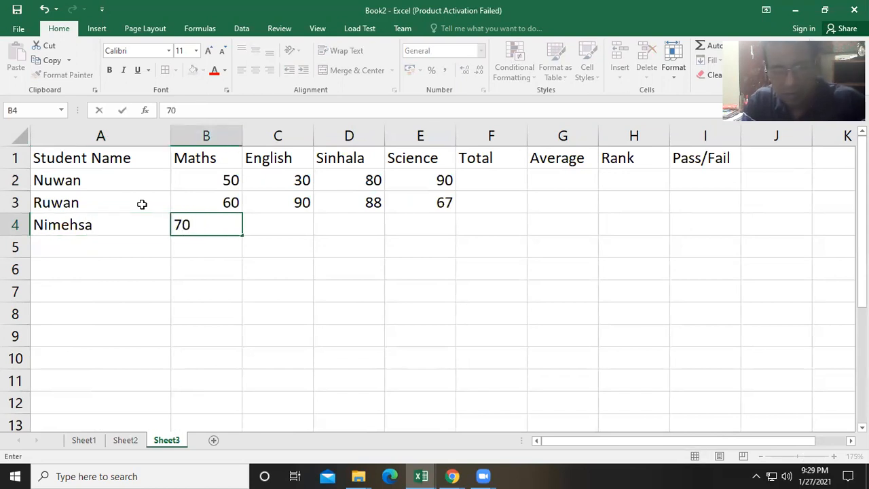
{"action": "key", "text": "Tab"}
{"action": "type", "text": "89"}
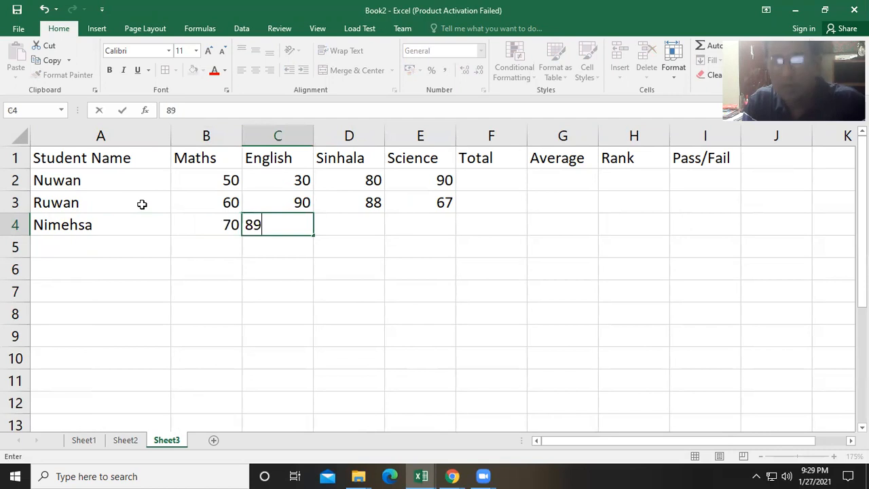
{"action": "key", "text": "Tab"}
{"action": "type", "text": "77"}
{"action": "key", "text": "Tab"}
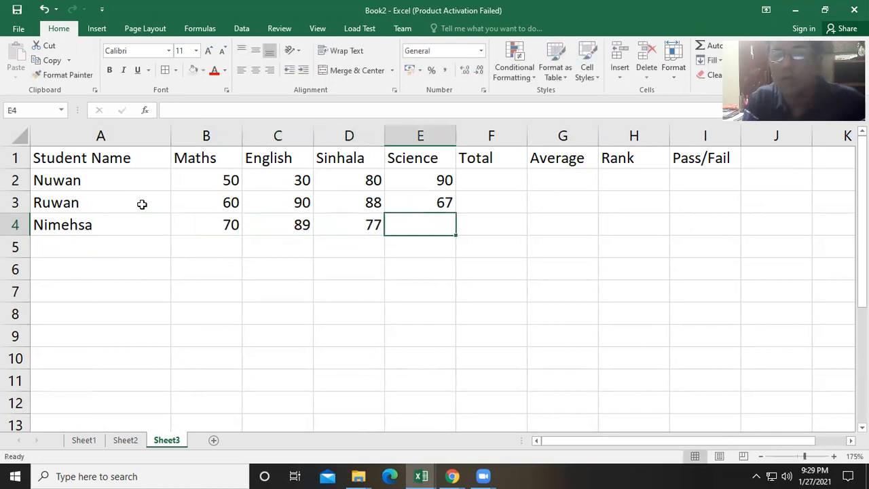
{"action": "type", "text": "66"}
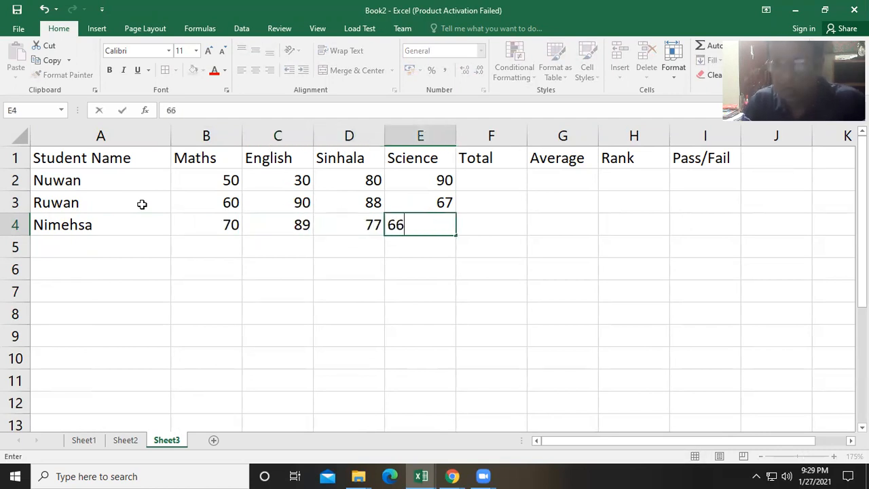
{"action": "key", "text": "Return"}
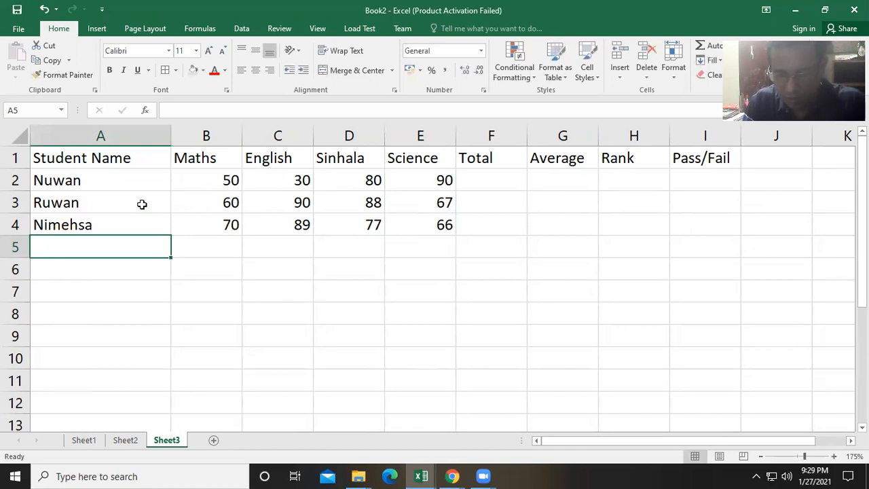
Fill row 5 with the fourth student's name and the marks Maths 89, English 77, Sinhala 65 and Science 89.
{"action": "type", "text": "Kas"}
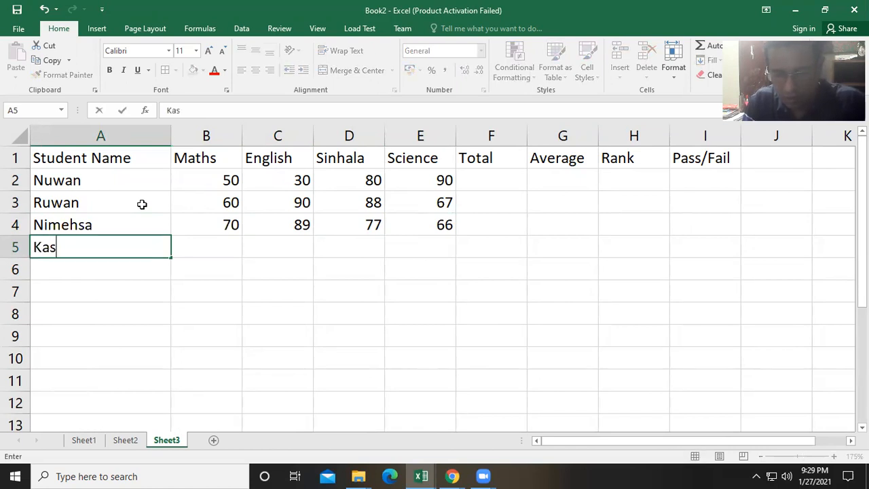
{"action": "type", "text": "un"}
{"action": "key", "text": "Tab"}
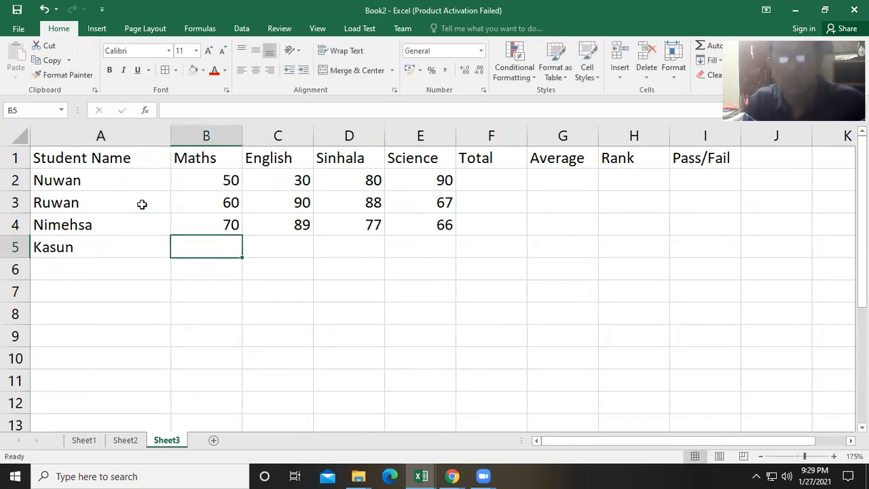
{"action": "type", "text": "89"}
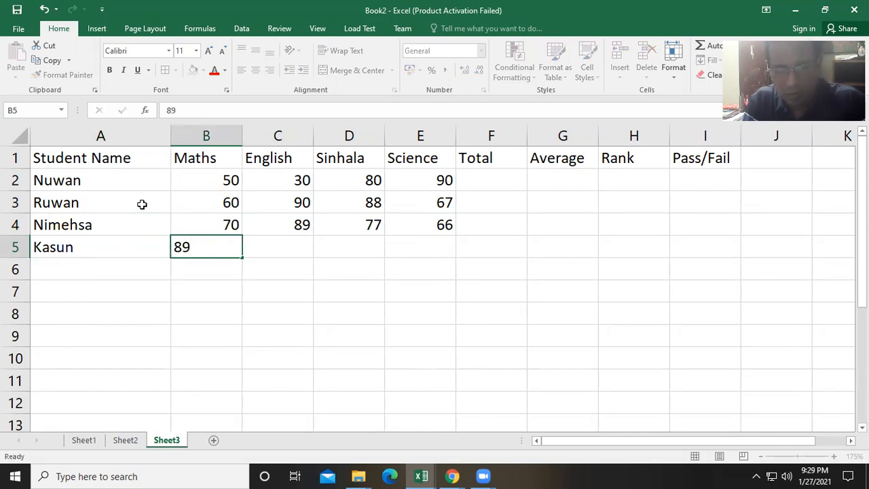
{"action": "key", "text": "Tab"}
{"action": "type", "text": "77"}
{"action": "key", "text": "Tab"}
{"action": "type", "text": "65"}
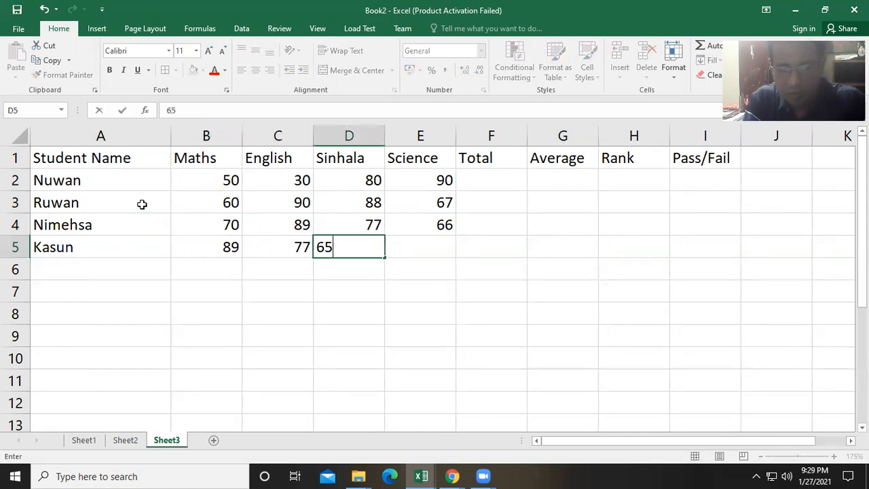
{"action": "key", "text": "Tab"}
{"action": "type", "text": "89"}
{"action": "key", "text": "Tab"}
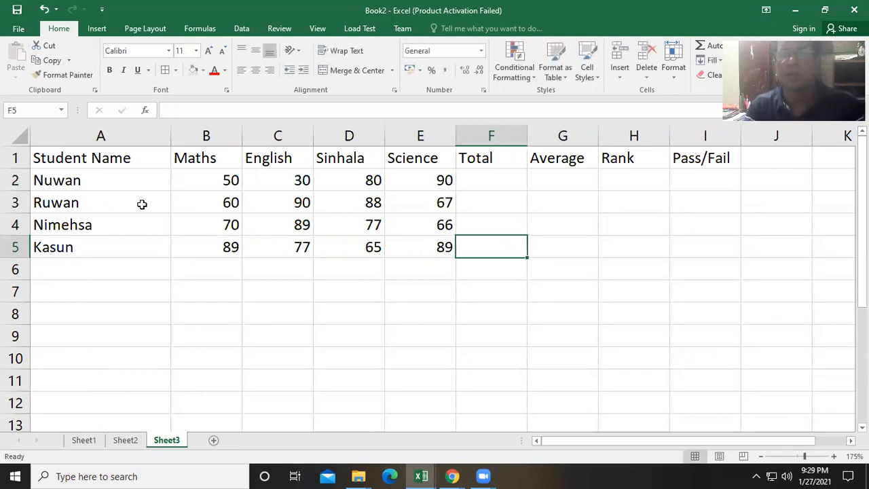
Total the first student's marks in F2 with =SUM(B2:E2) and fill the formula down to F5.
{"action": "left_click", "coordinate": [474, 179]}
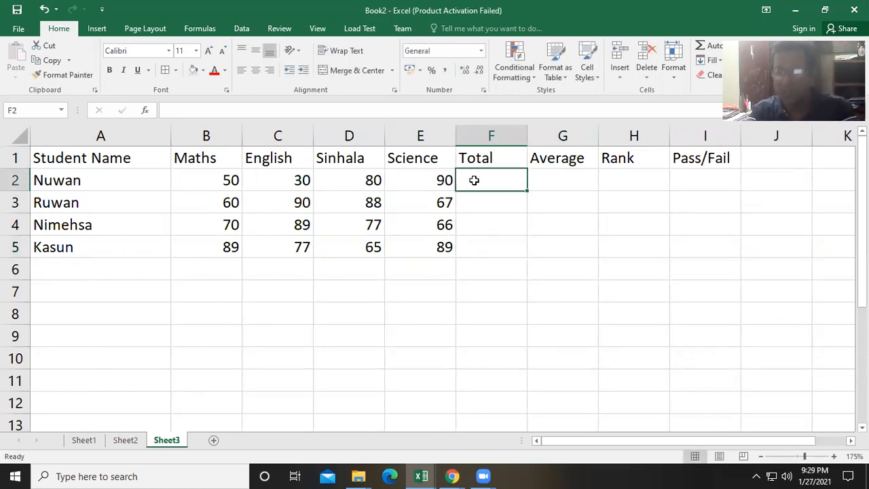
{"action": "type", "text": "="}
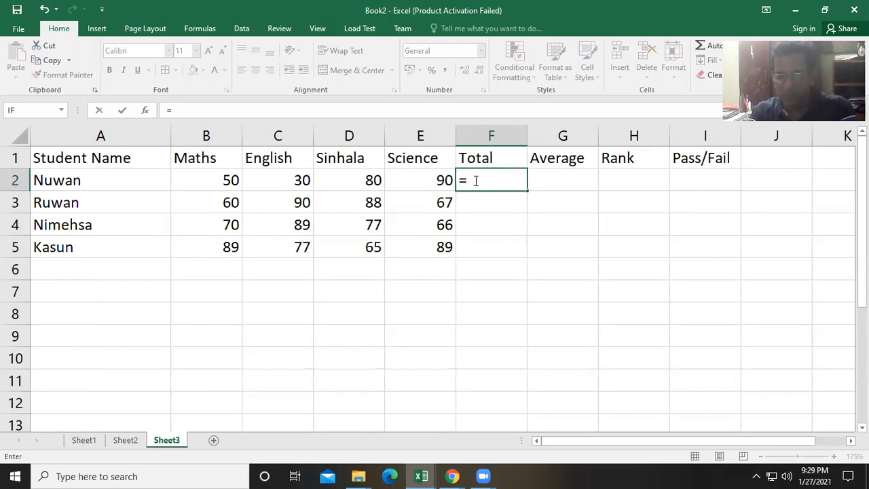
{"action": "type", "text": "s"}
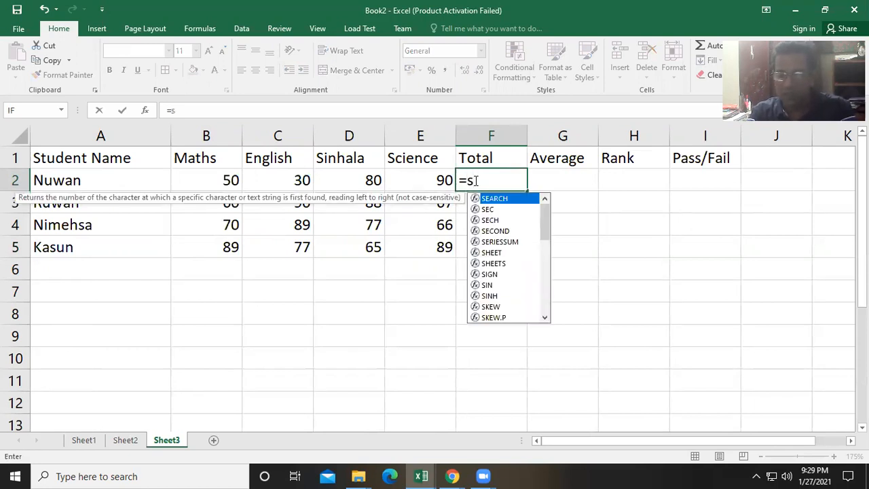
{"action": "type", "text": "um"}
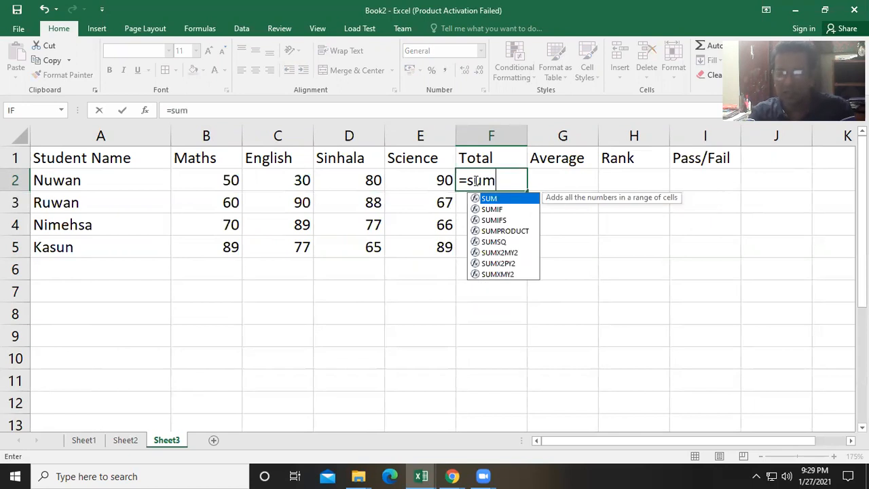
{"action": "type", "text": "("}
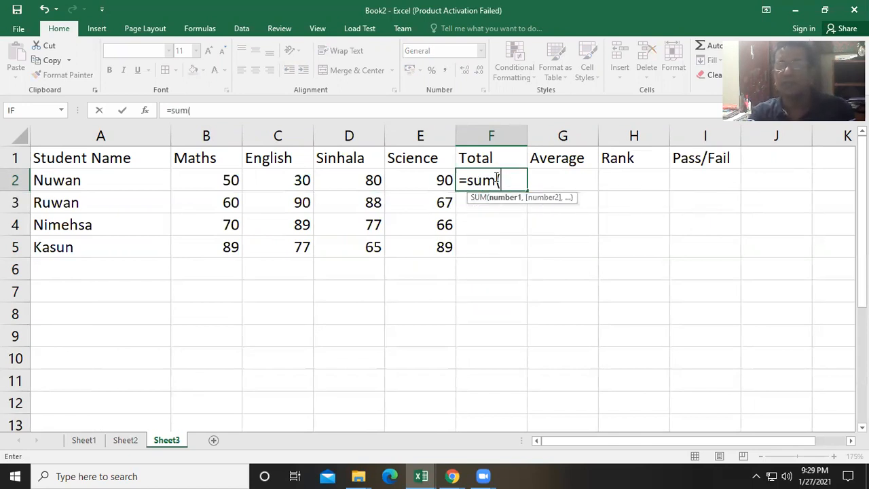
{"action": "left_click_drag", "start_coordinate": [221, 180], "coordinate": [407, 181]}
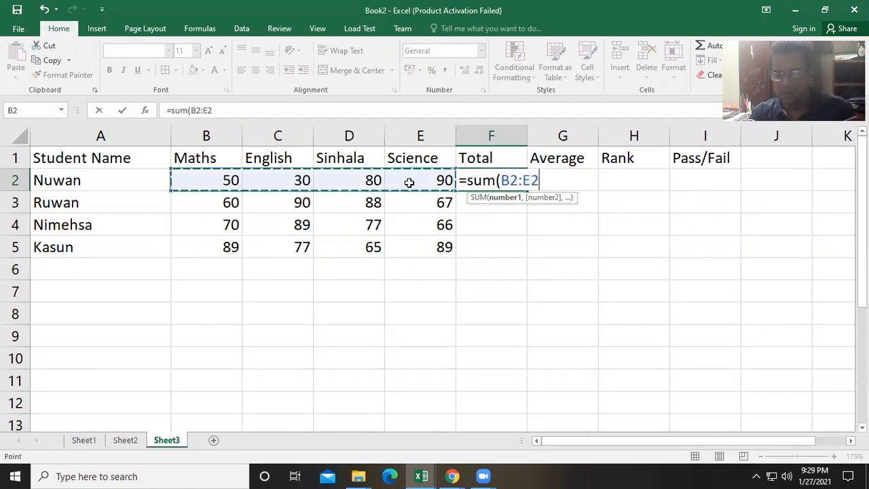
{"action": "type", "text": ")"}
{"action": "key", "text": "Return"}
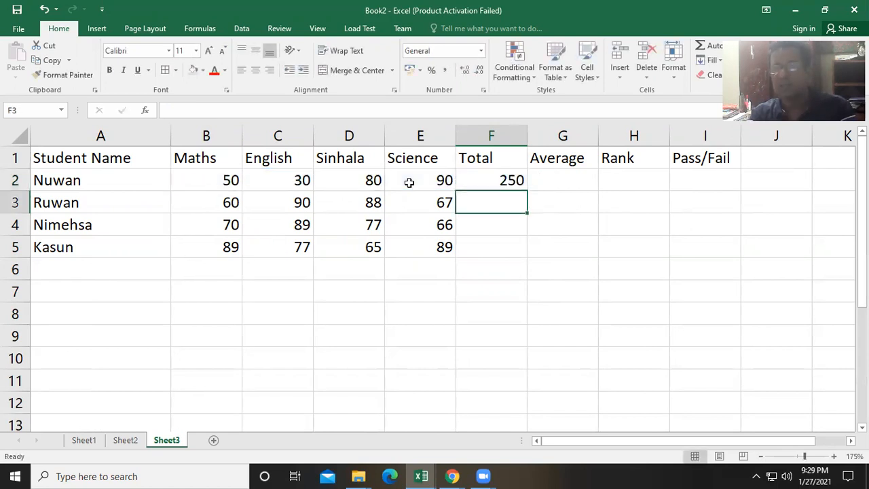
{"action": "left_click", "coordinate": [508, 182]}
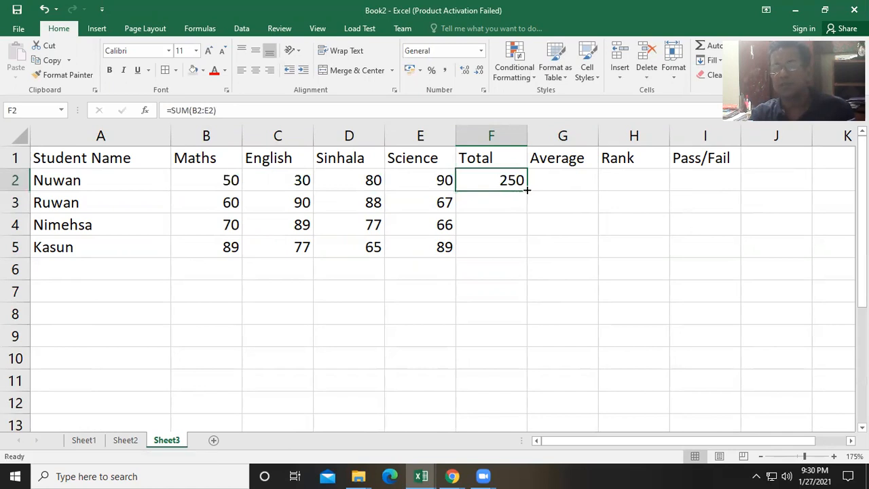
{"action": "double_click", "coordinate": [527, 190]}
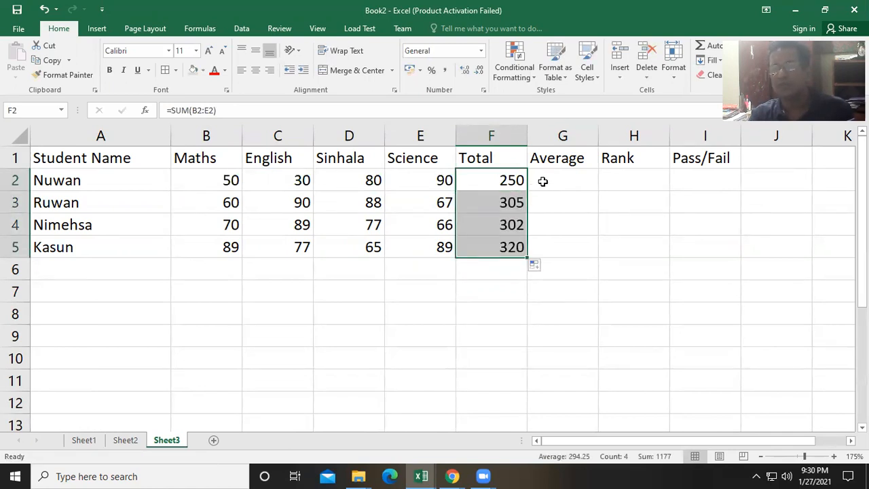
Calculate the first student's average in G2 with =AVERAGE(B2:E2).
{"action": "left_click", "coordinate": [546, 180]}
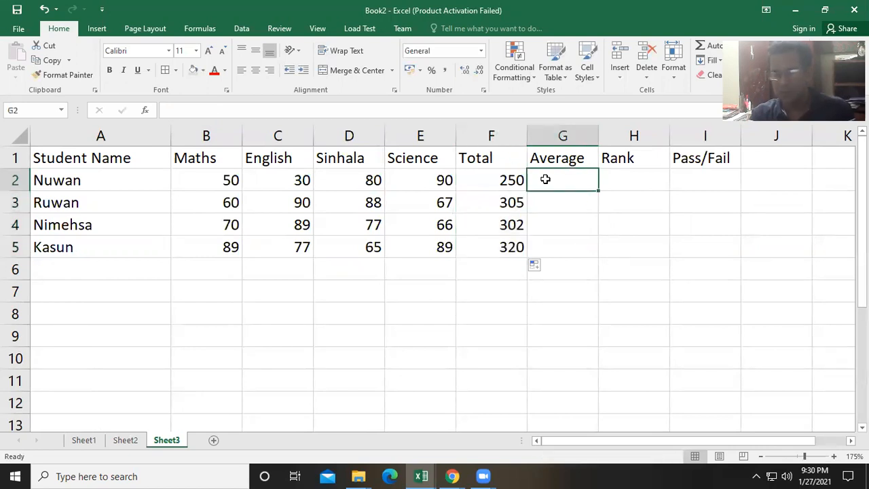
{"action": "type", "text": "="}
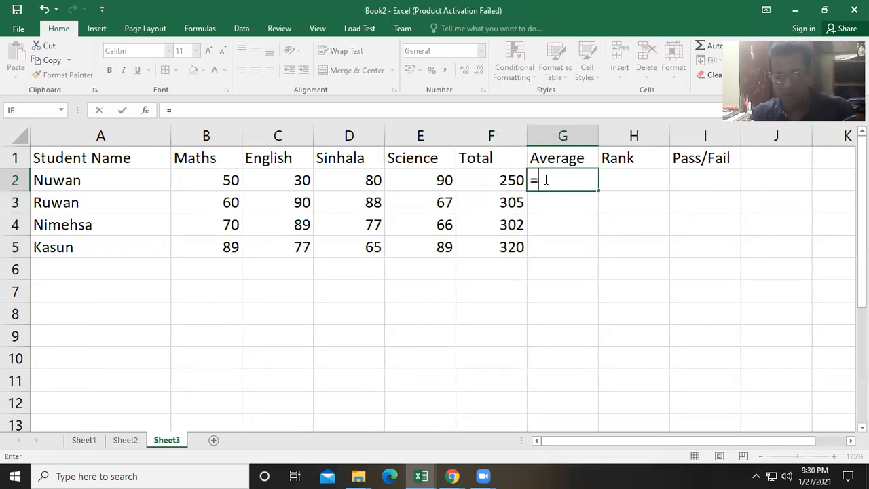
{"action": "type", "text": "av"}
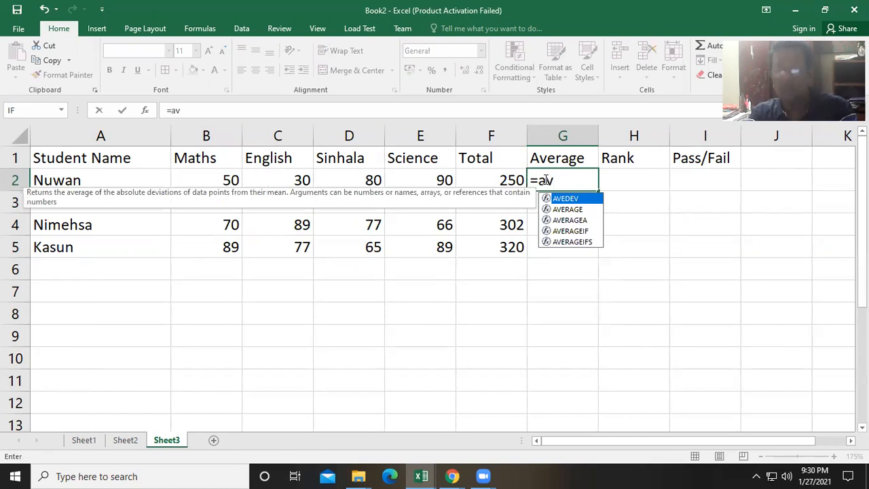
{"action": "type", "text": "e"}
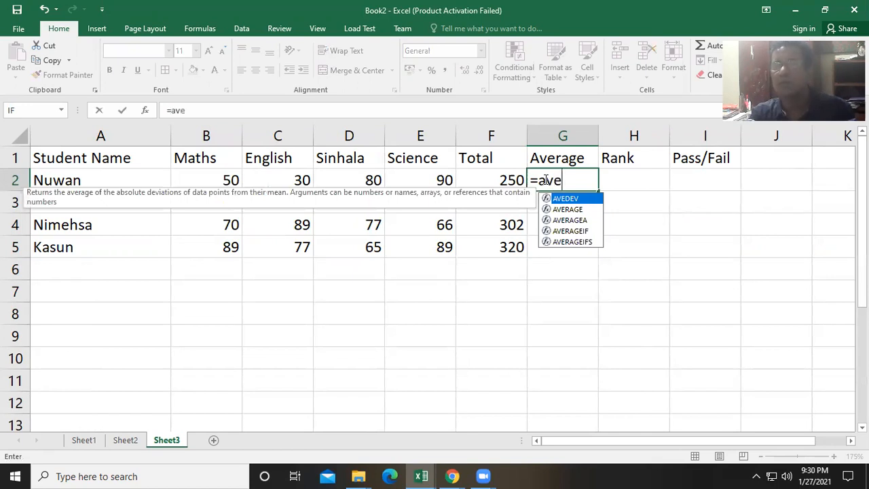
{"action": "left_click", "coordinate": [570, 210]}
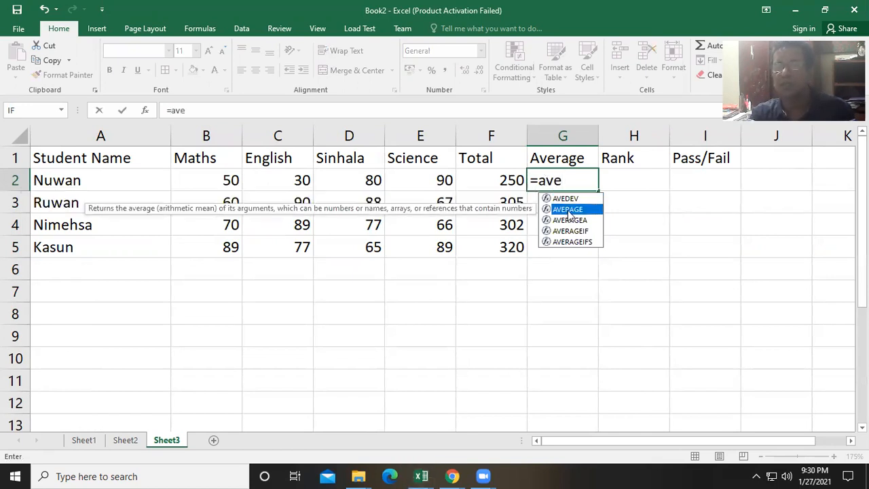
{"action": "double_click", "coordinate": [569, 211]}
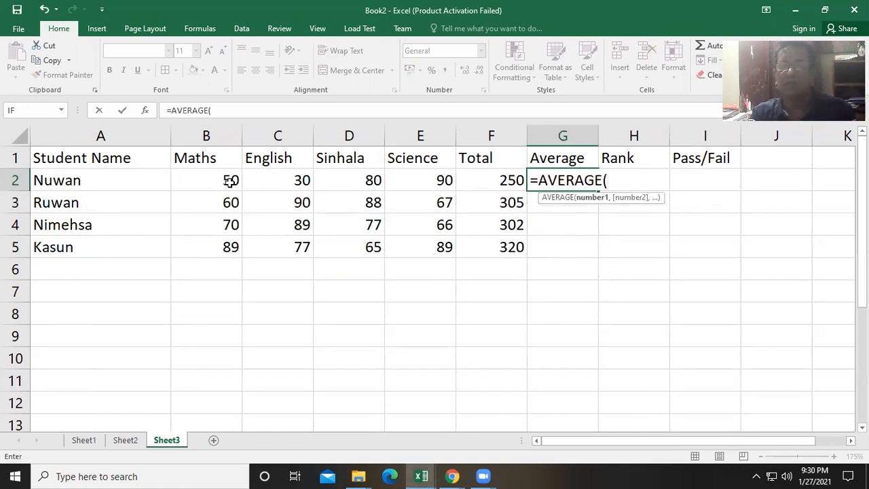
{"action": "left_click_drag", "start_coordinate": [230, 179], "coordinate": [403, 178]}
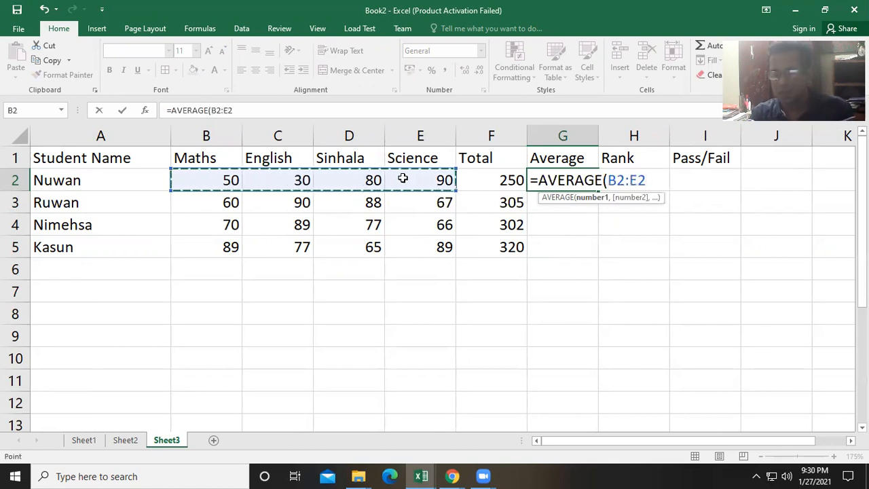
{"action": "type", "text": ")"}
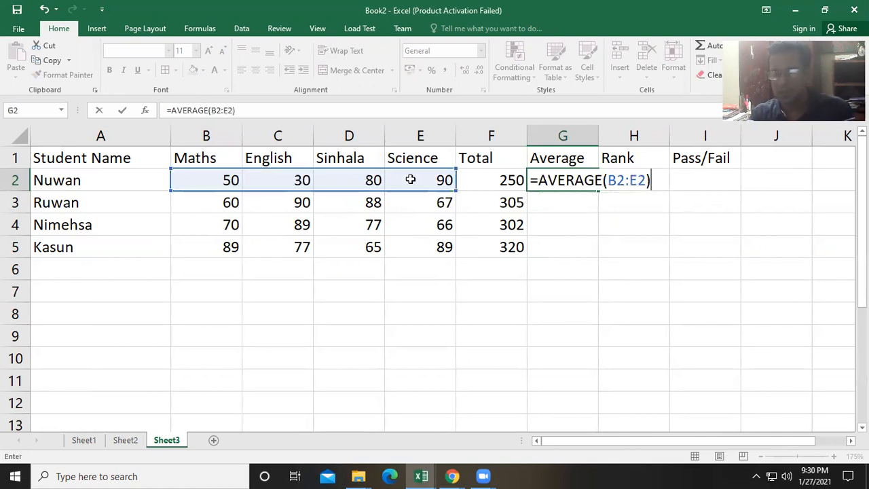
{"action": "key", "text": "Return"}
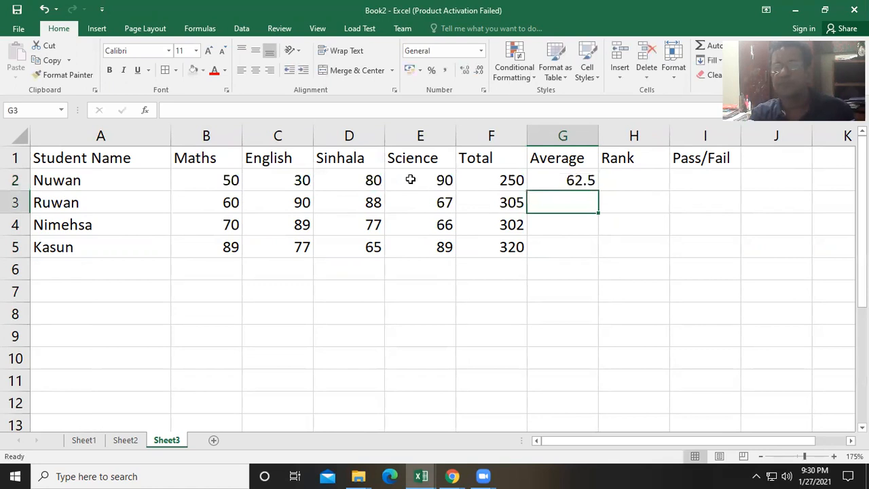
{"action": "left_click", "coordinate": [553, 180]}
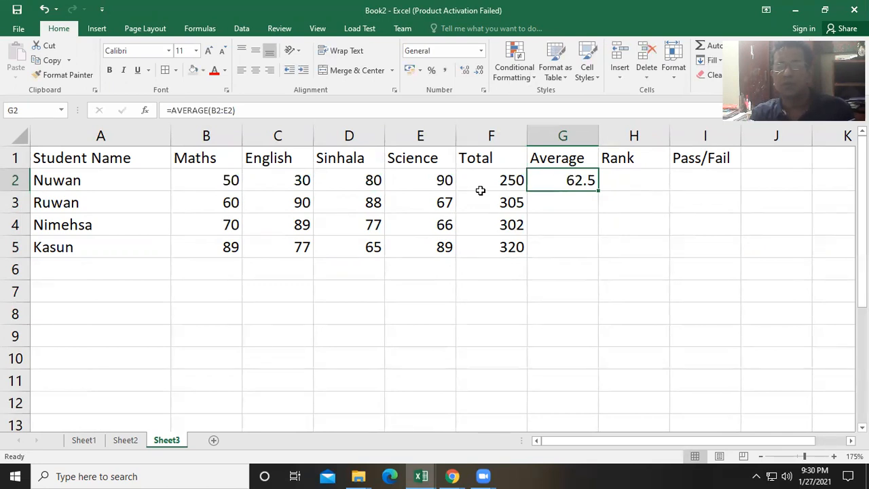
Replace the first student's English mark in C2 with ab and check the average in G2.
{"action": "left_click", "coordinate": [286, 181]}
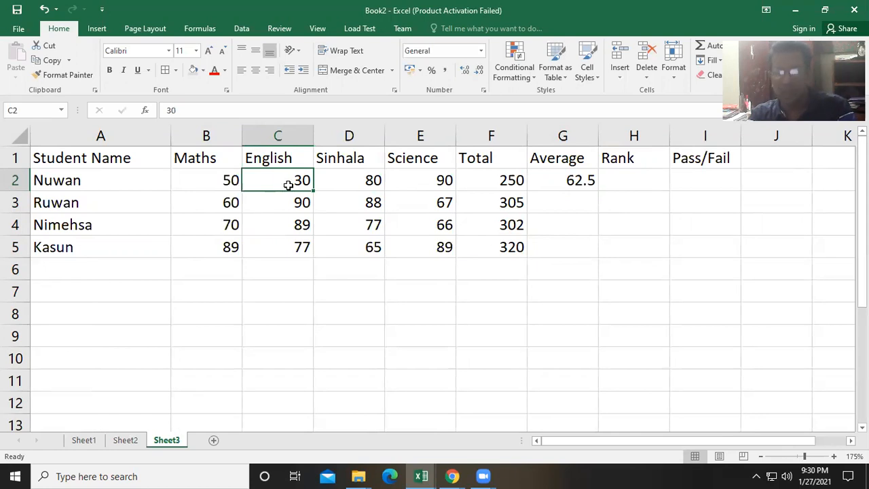
{"action": "type", "text": "ab"}
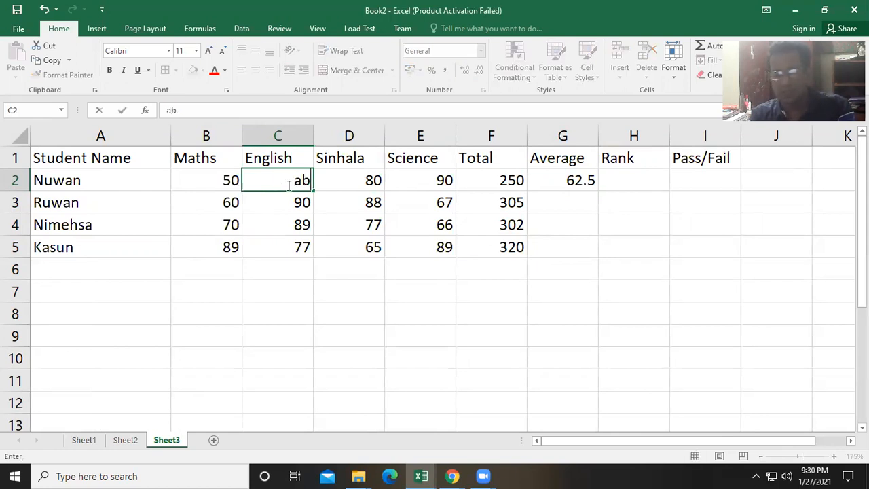
{"action": "key", "text": "Tab"}
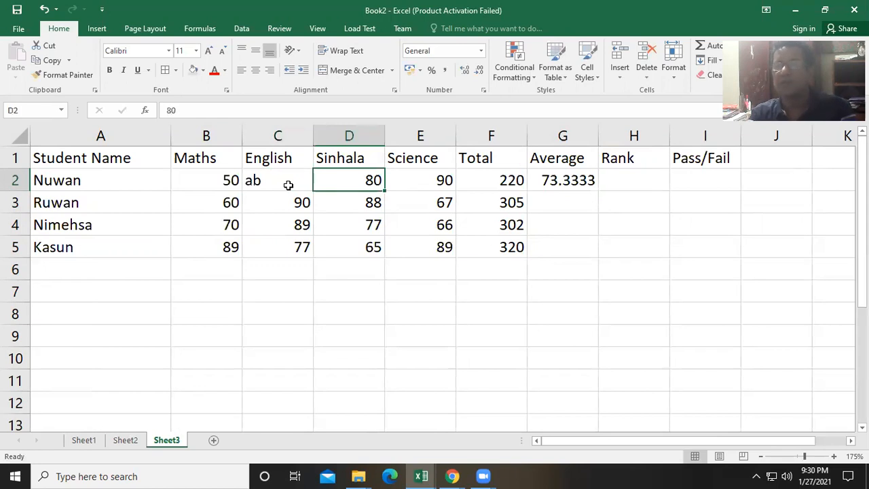
{"action": "left_click", "coordinate": [552, 177]}
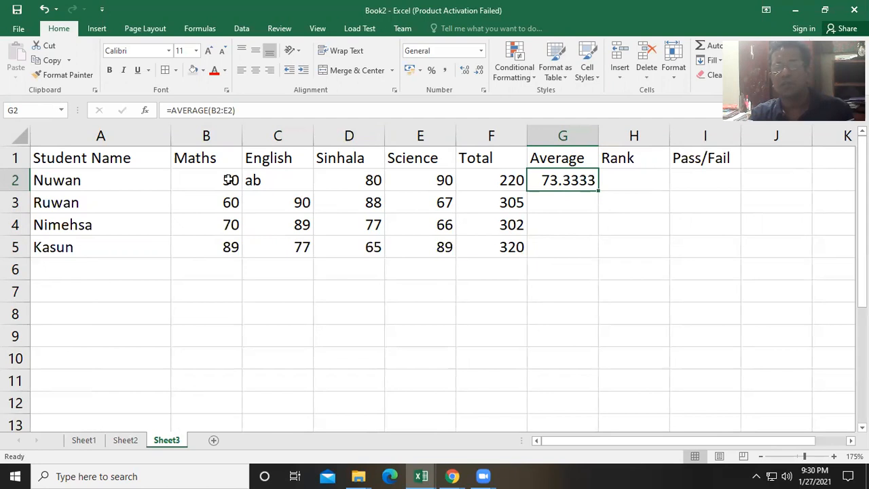
{"action": "left_click", "coordinate": [263, 181]}
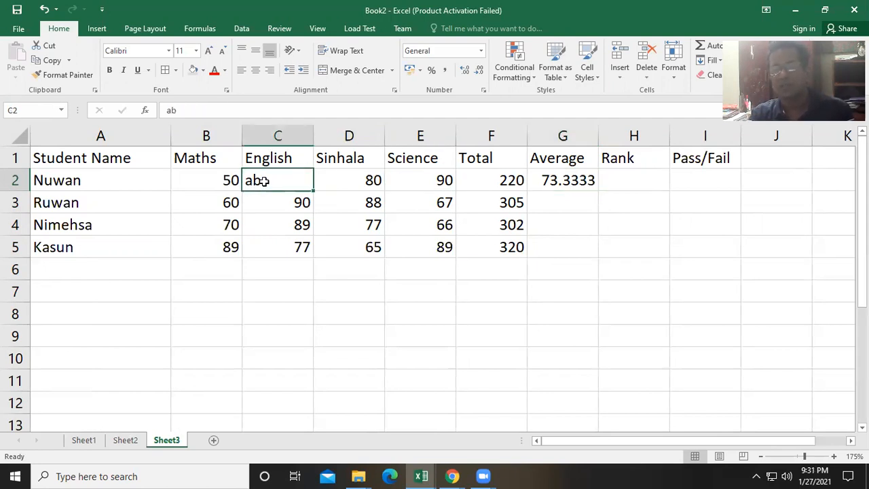
Change the G2 formula to =AVERAGEA(B2:E2) and fill it down to G5.
{"action": "double_click", "coordinate": [556, 180]}
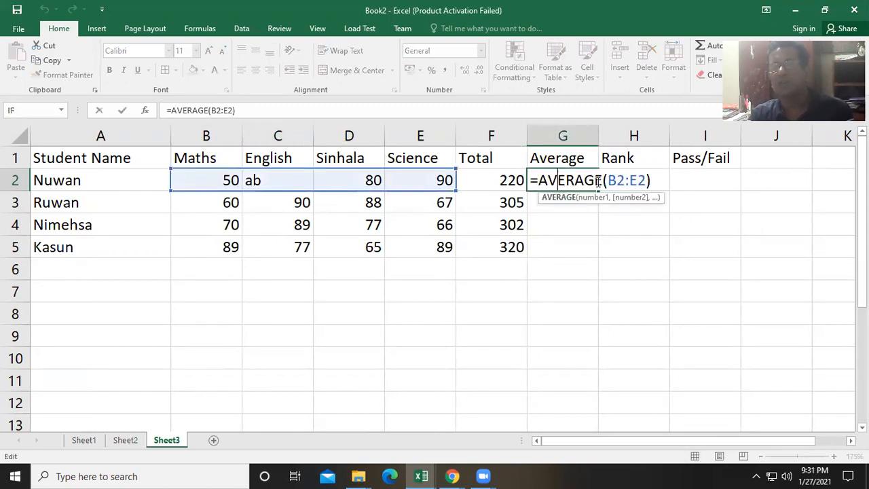
{"action": "left_click", "coordinate": [604, 180]}
{"action": "type", "text": "A"}
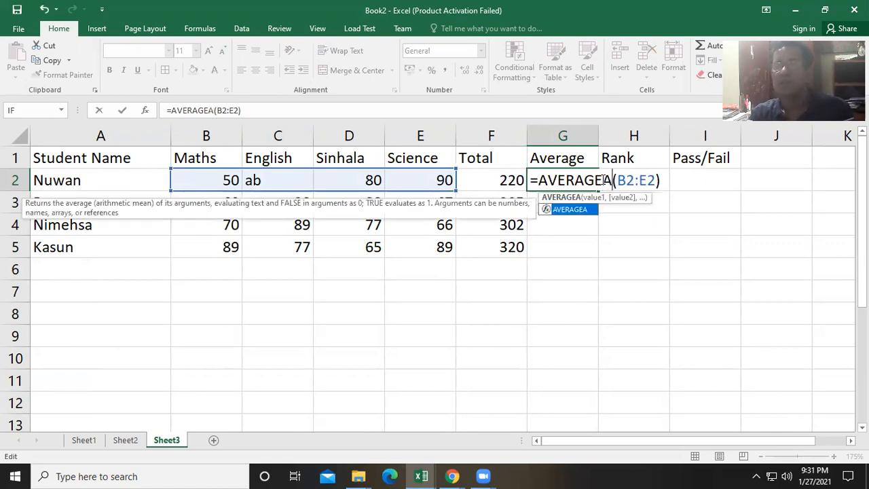
{"action": "key", "text": "Return"}
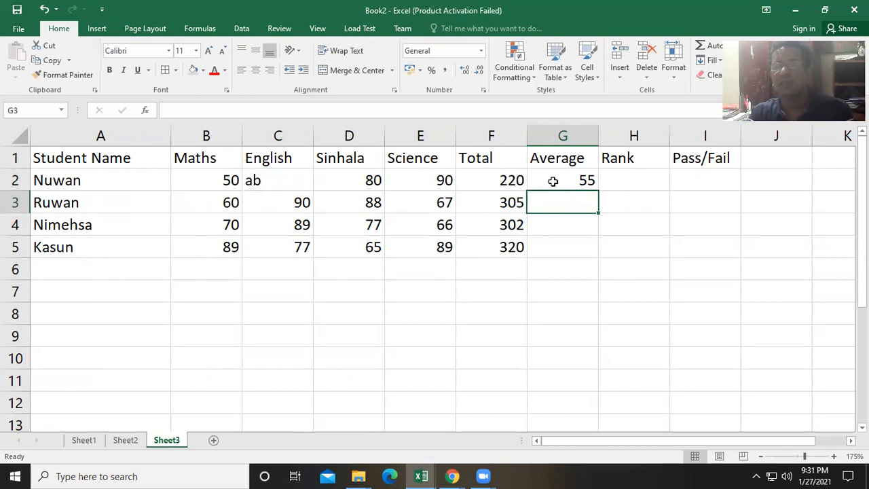
{"action": "left_click", "coordinate": [584, 180]}
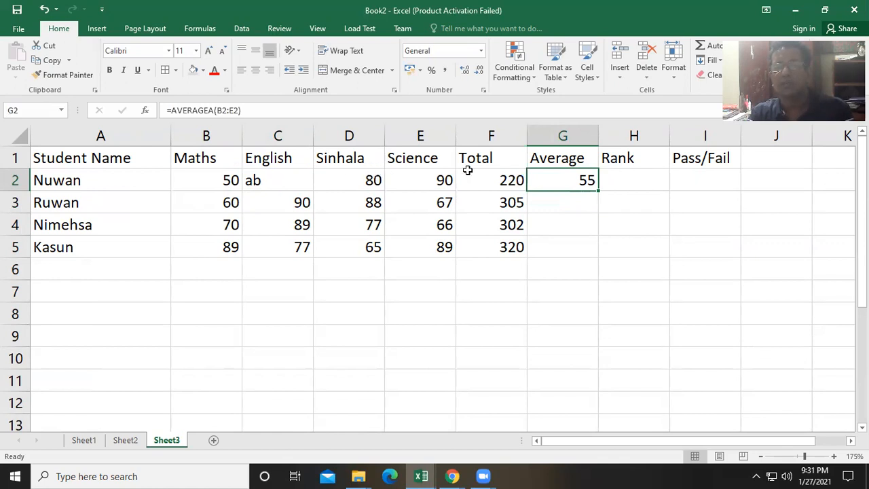
{"action": "double_click", "coordinate": [599, 191]}
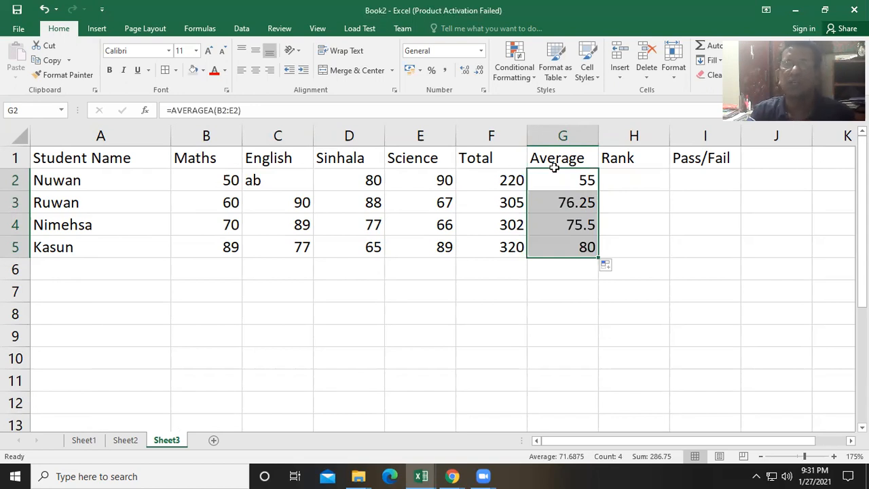
Format the averages in G2:G5 to show no decimal places.
{"action": "left_click", "coordinate": [479, 70]}
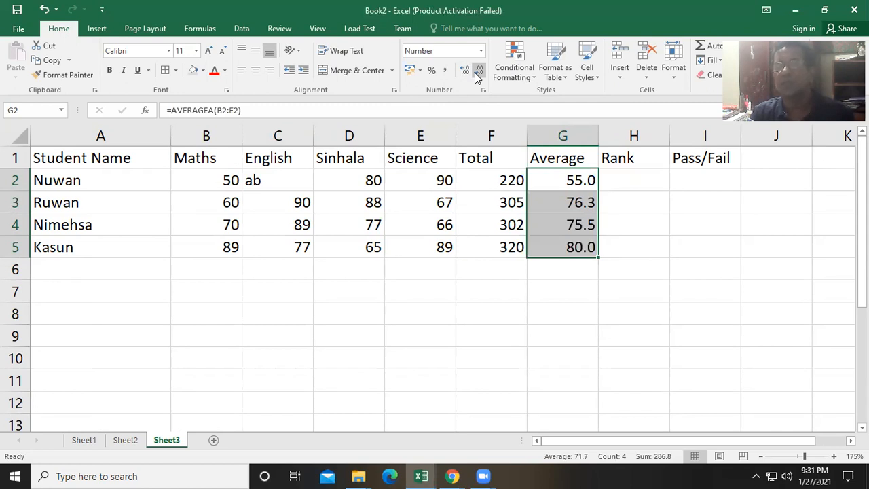
{"action": "left_click", "coordinate": [478, 70]}
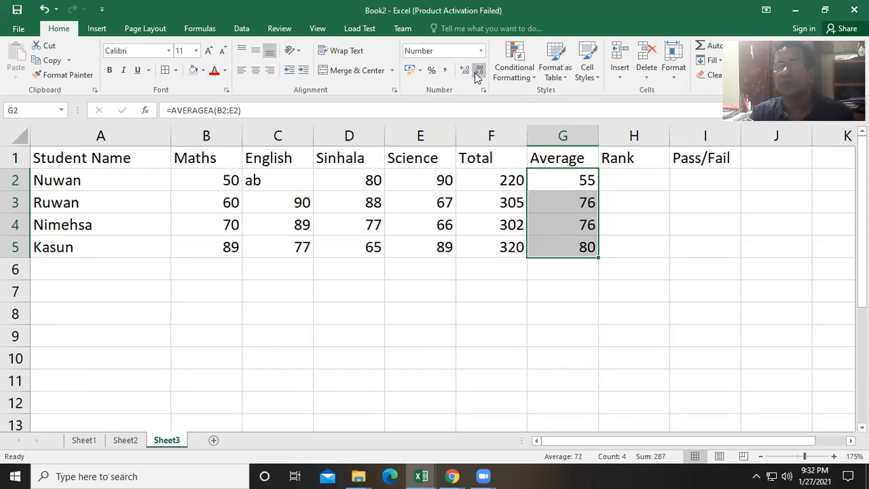
{"action": "left_click", "coordinate": [464, 71]}
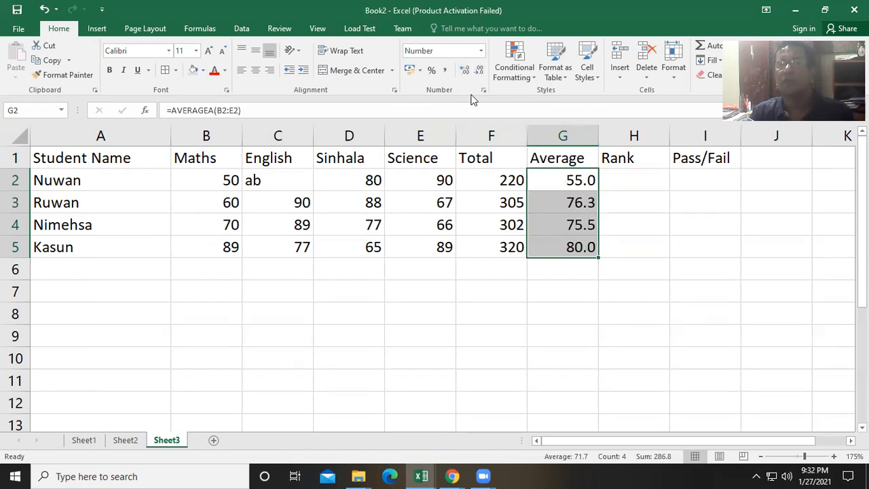
{"action": "left_click", "coordinate": [478, 72]}
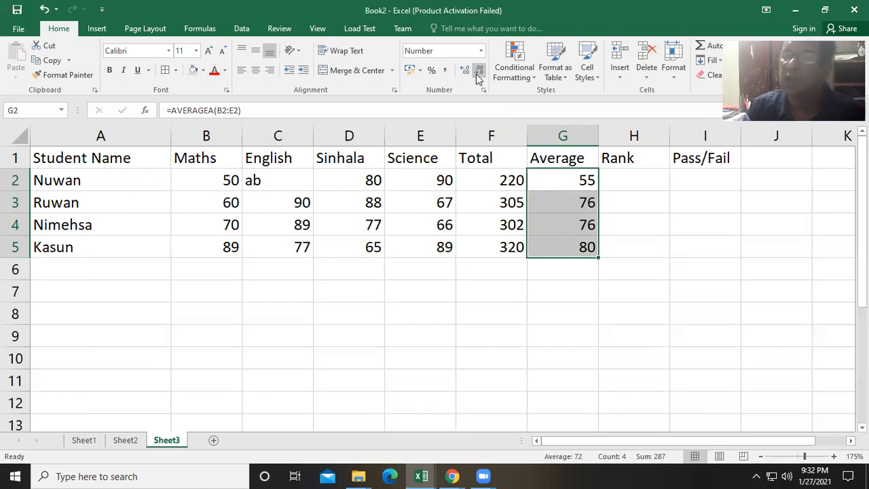
Examine the students' averages in G2 to G5 as the basis for ranking them.
{"action": "left_click", "coordinate": [640, 178]}
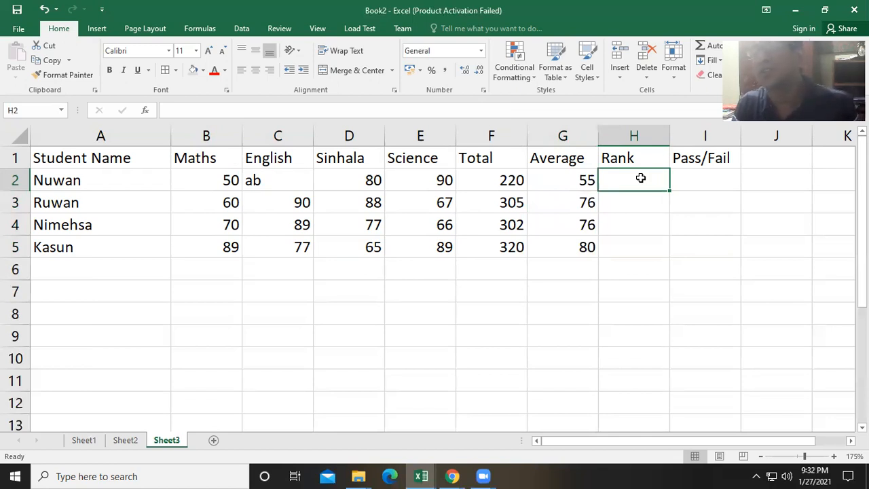
{"action": "left_click", "coordinate": [560, 184]}
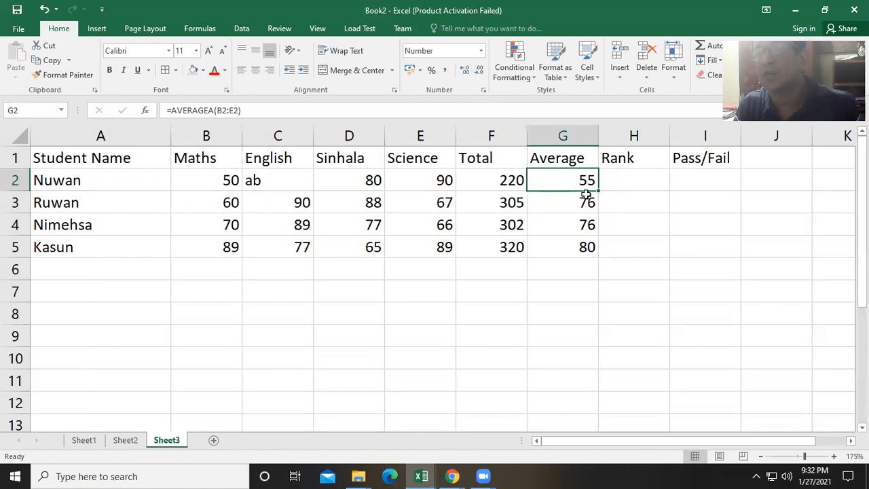
{"action": "left_click", "coordinate": [553, 202]}
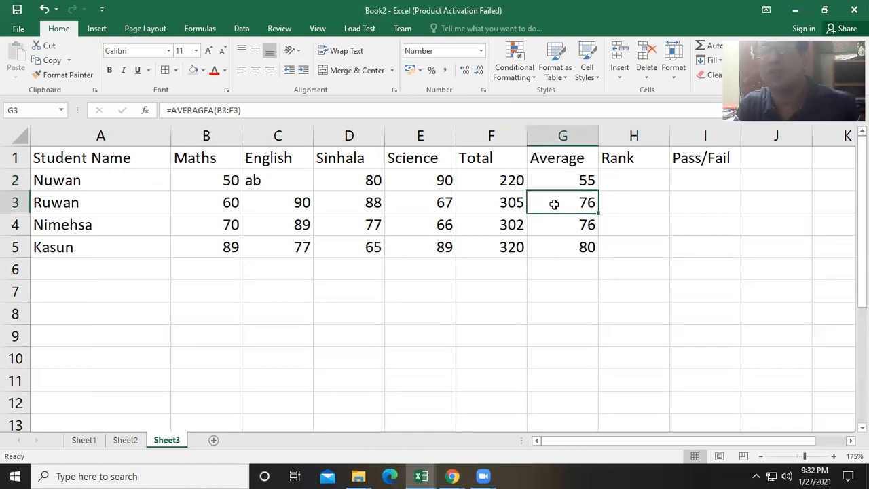
{"action": "left_click", "coordinate": [557, 223]}
{"action": "left_click", "coordinate": [559, 242]}
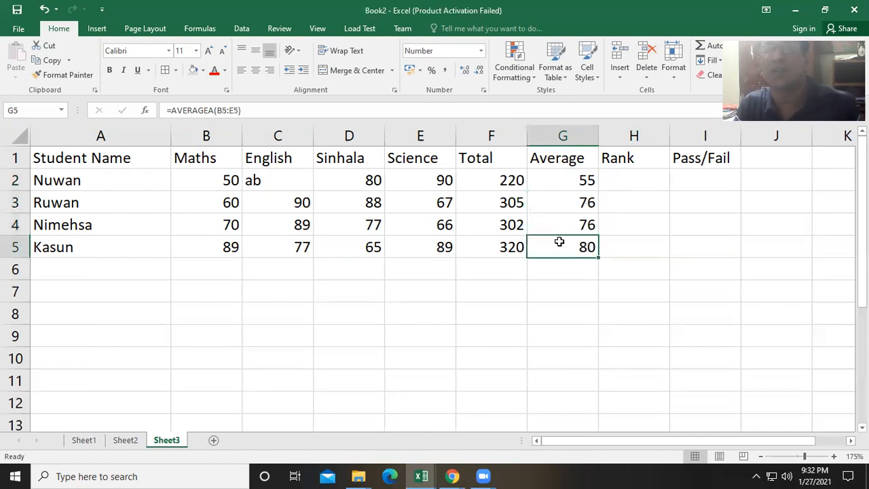
{"action": "left_click", "coordinate": [553, 184]}
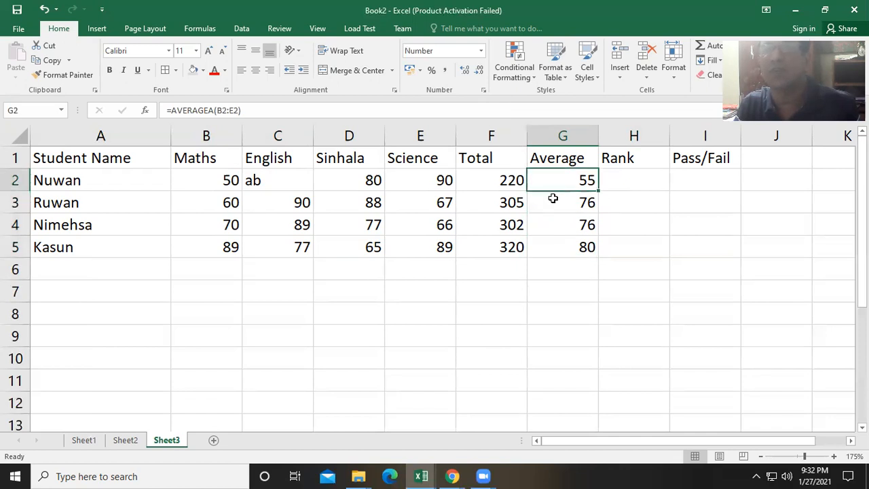
{"action": "left_click", "coordinate": [553, 203]}
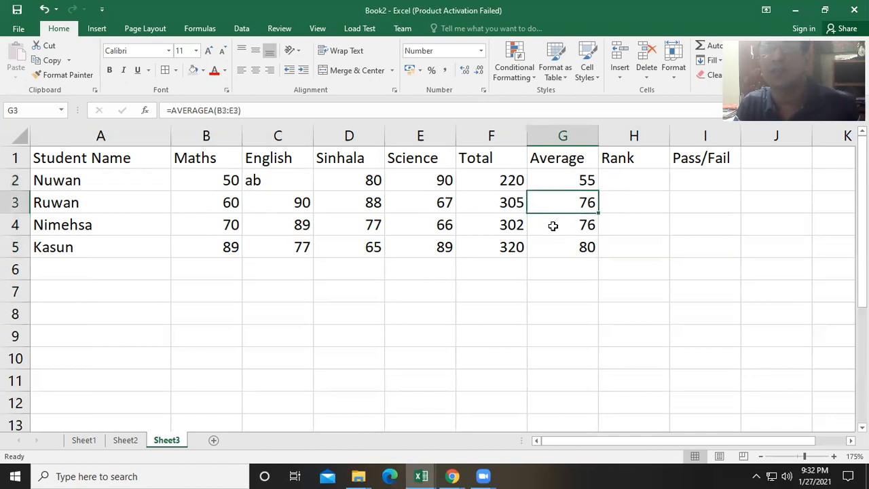
{"action": "left_click", "coordinate": [554, 224]}
{"action": "left_click", "coordinate": [555, 240]}
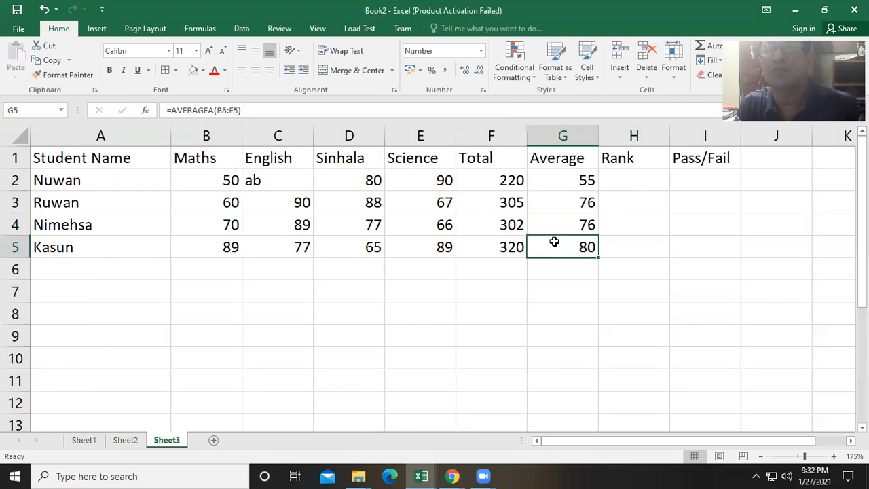
Write the formula =RANK(G2,G2:G5) in H2 to rank the first student's average.
{"action": "left_click", "coordinate": [615, 177]}
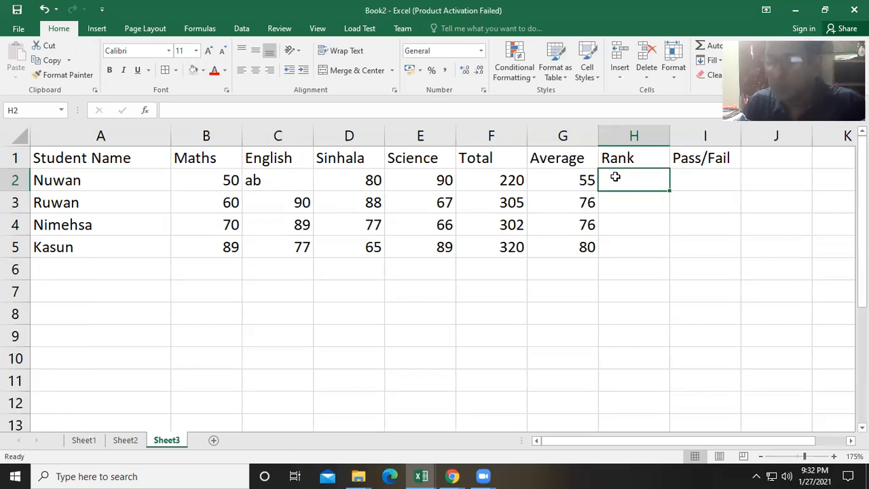
{"action": "type", "text": "="}
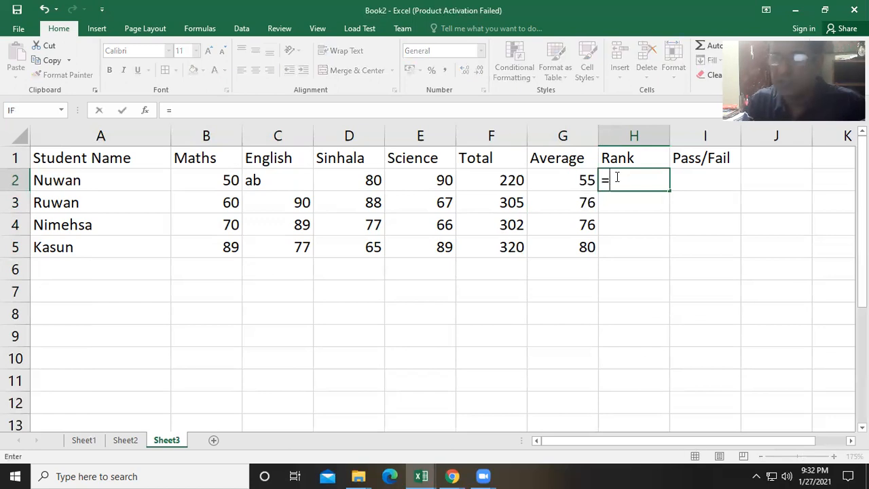
{"action": "type", "text": "rank"}
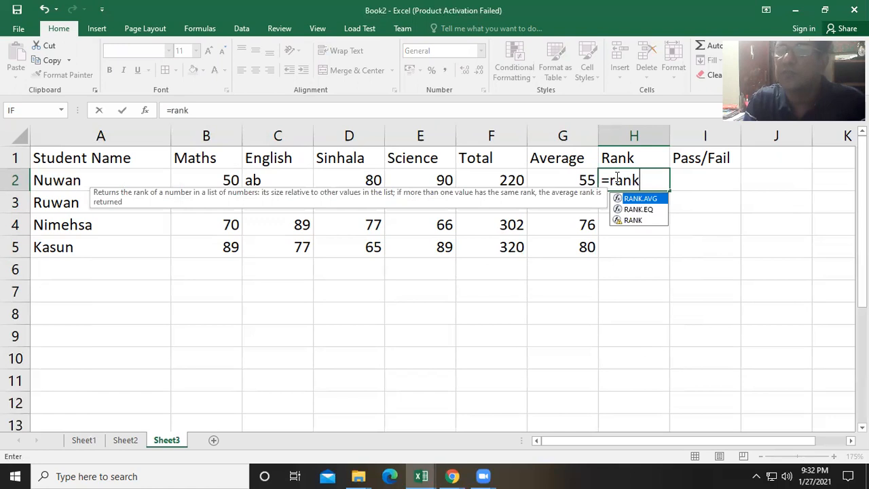
{"action": "type", "text": "("}
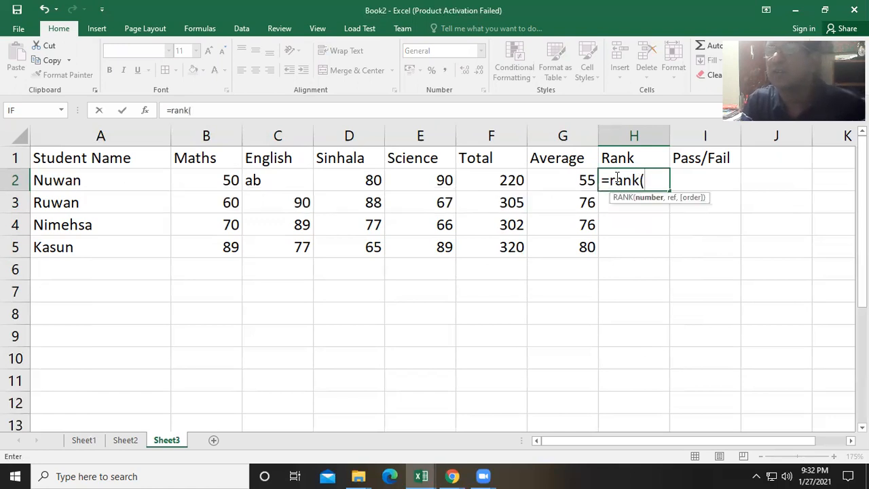
{"action": "left_click", "coordinate": [579, 182]}
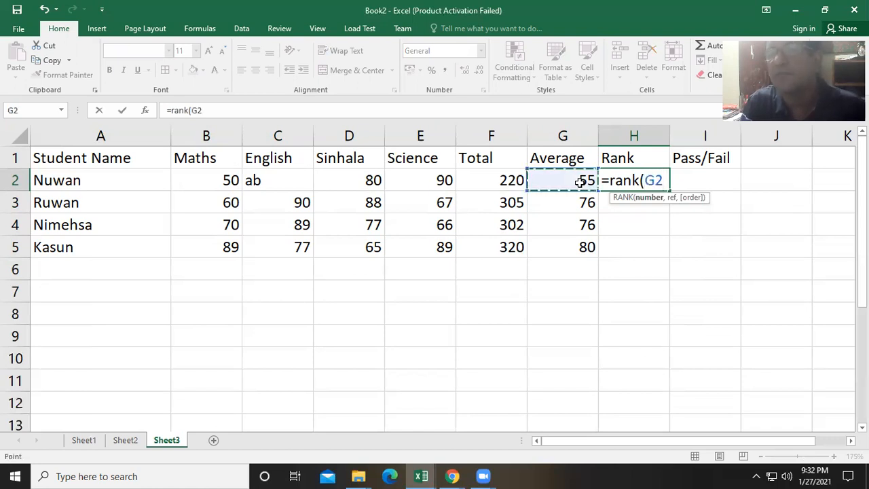
{"action": "type", "text": ","}
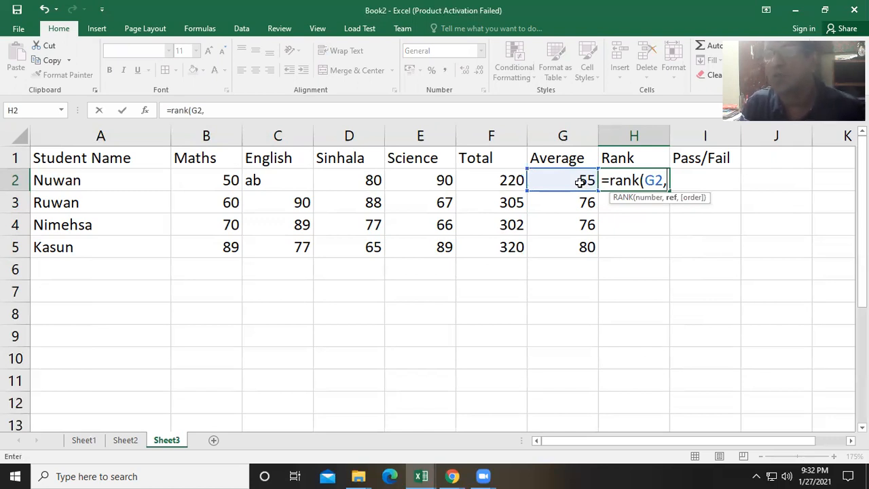
{"action": "left_click_drag", "start_coordinate": [580, 185], "coordinate": [577, 237]}
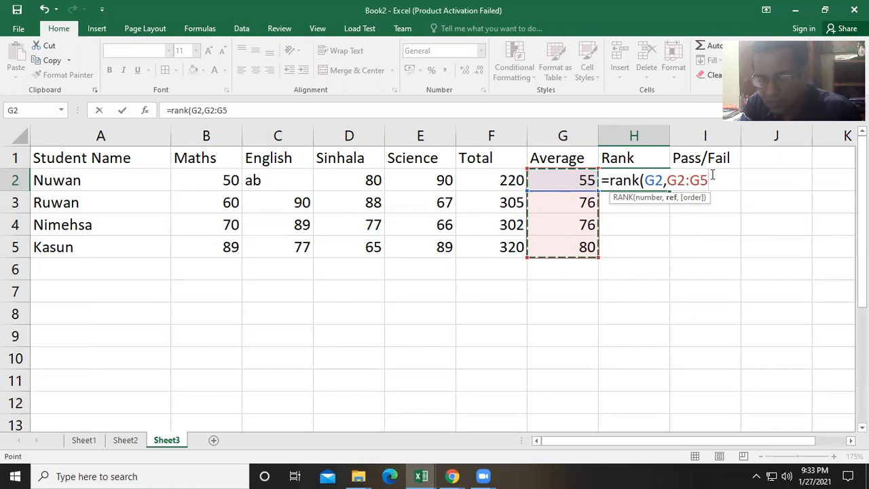
{"action": "type", "text": ")"}
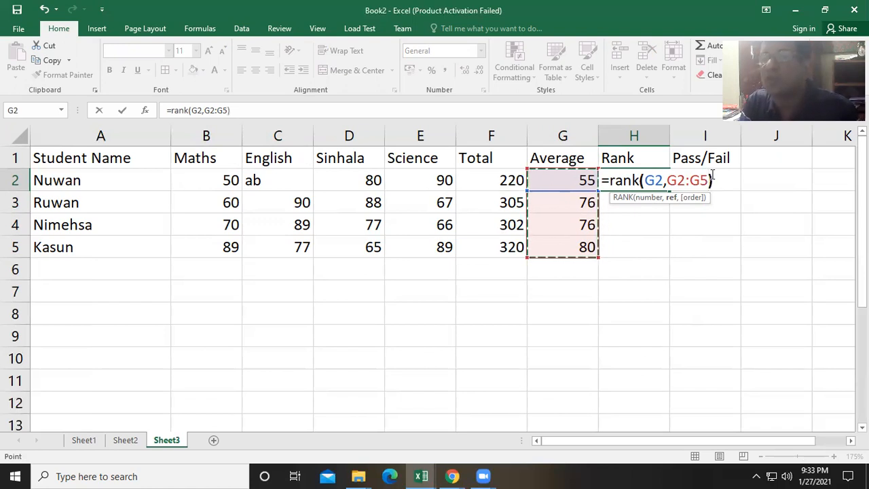
Make the H2 ranking range absolute as $G$2:$G$5 and fill the formula down to H5.
{"action": "left_click", "coordinate": [677, 178]}
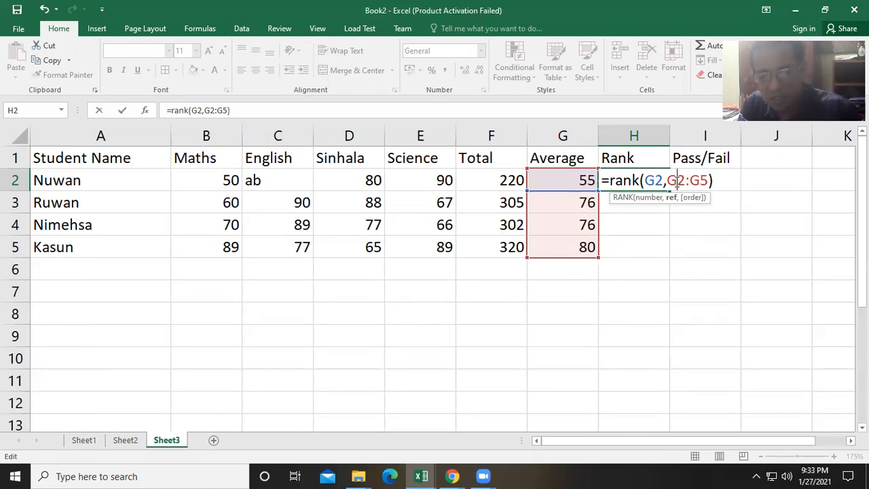
{"action": "key", "text": "F4"}
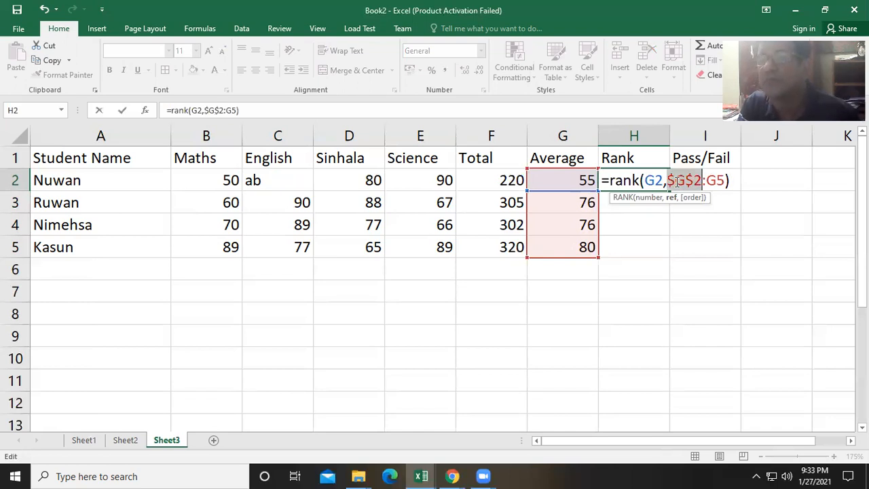
{"action": "left_click", "coordinate": [718, 178]}
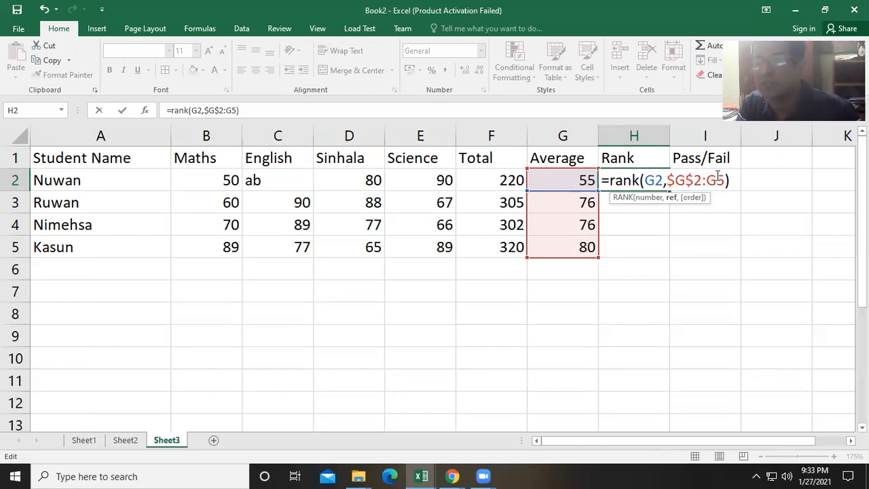
{"action": "key", "text": "F4"}
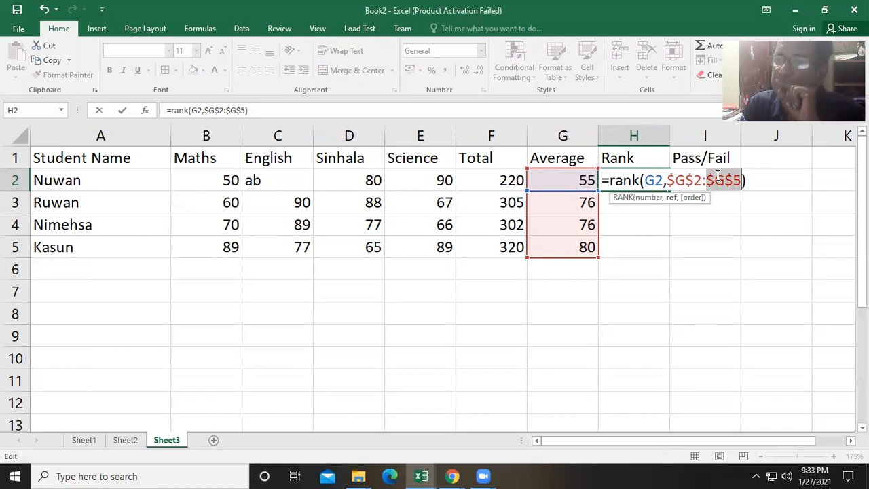
{"action": "key", "text": "Return"}
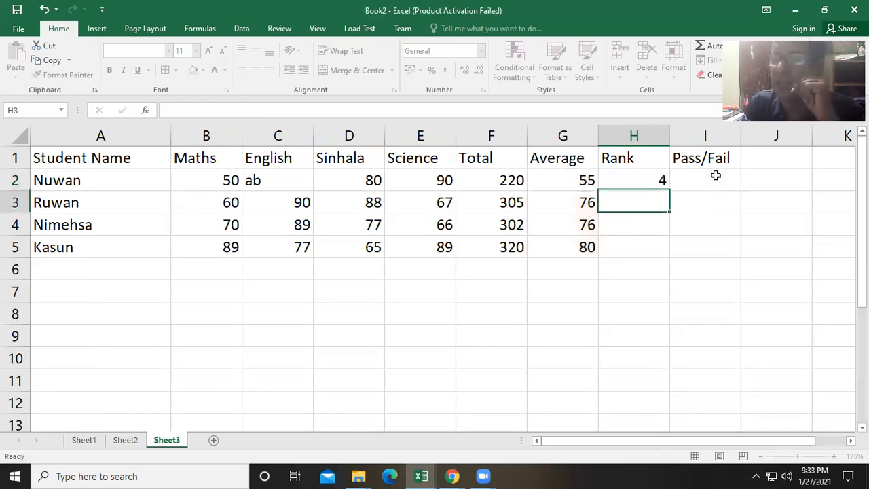
{"action": "left_click", "coordinate": [646, 177]}
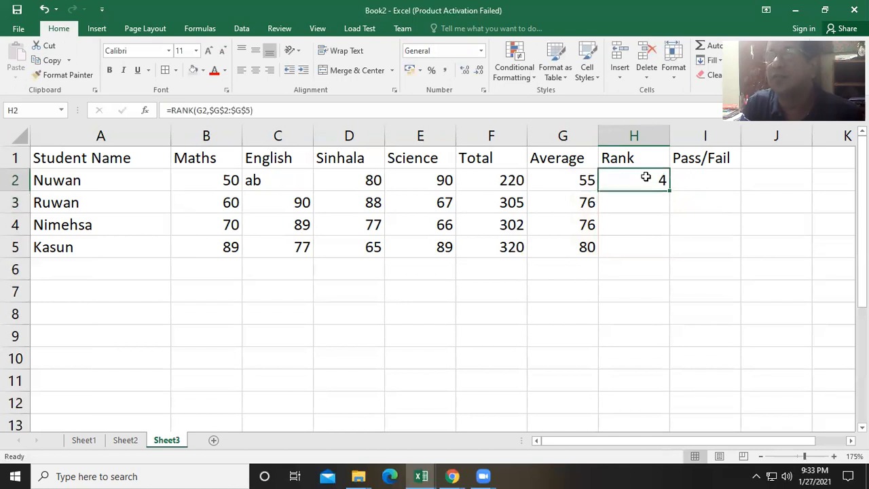
{"action": "double_click", "coordinate": [671, 191]}
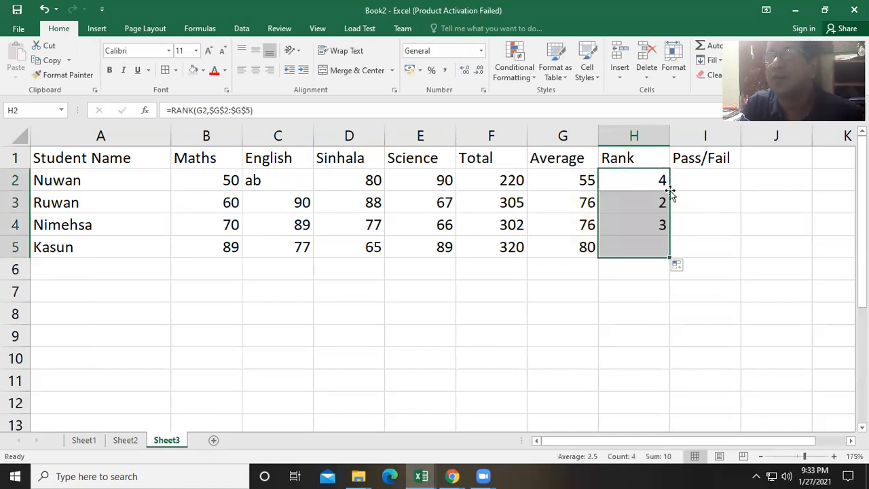
Inspect the rank formulas in H2 to H5 one by one, comparing their cell references.
{"action": "double_click", "coordinate": [628, 181]}
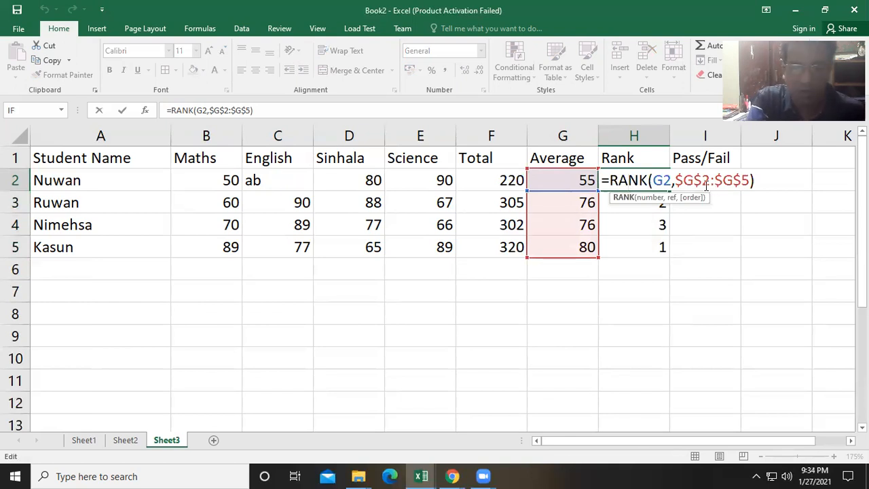
{"action": "key", "text": "Escape"}
{"action": "double_click", "coordinate": [664, 201]}
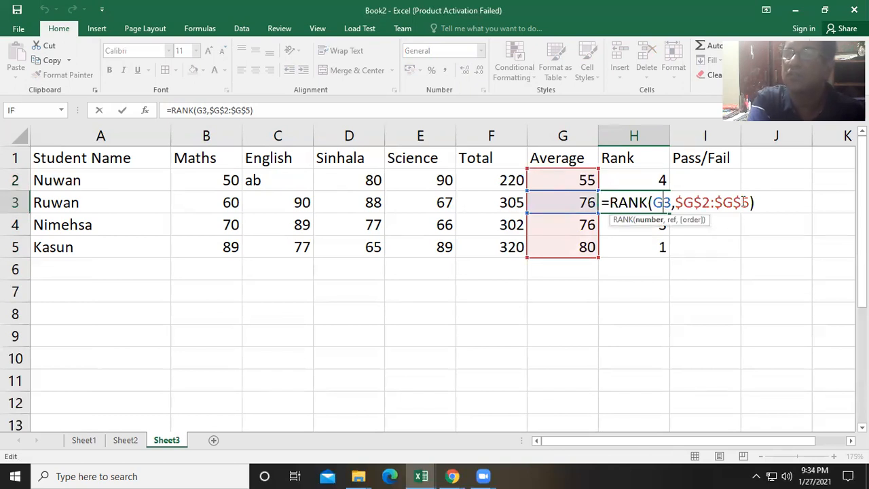
{"action": "key", "text": "Escape"}
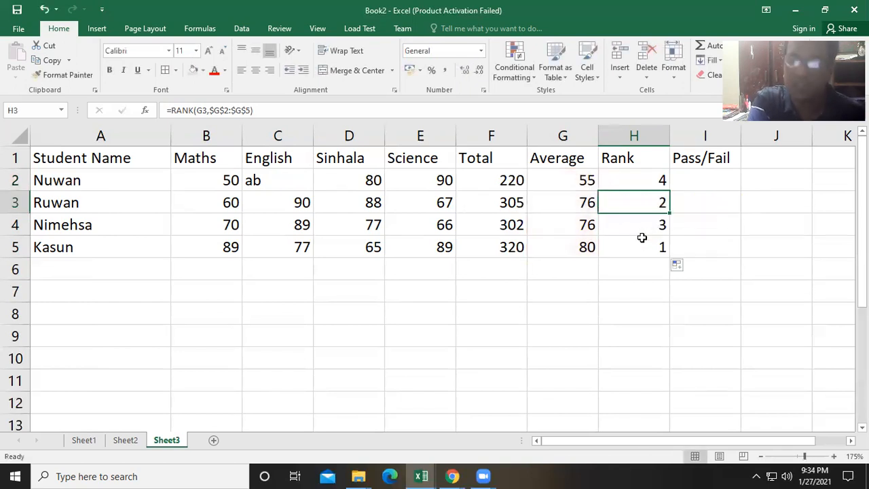
{"action": "left_click", "coordinate": [629, 225]}
{"action": "double_click", "coordinate": [629, 225]}
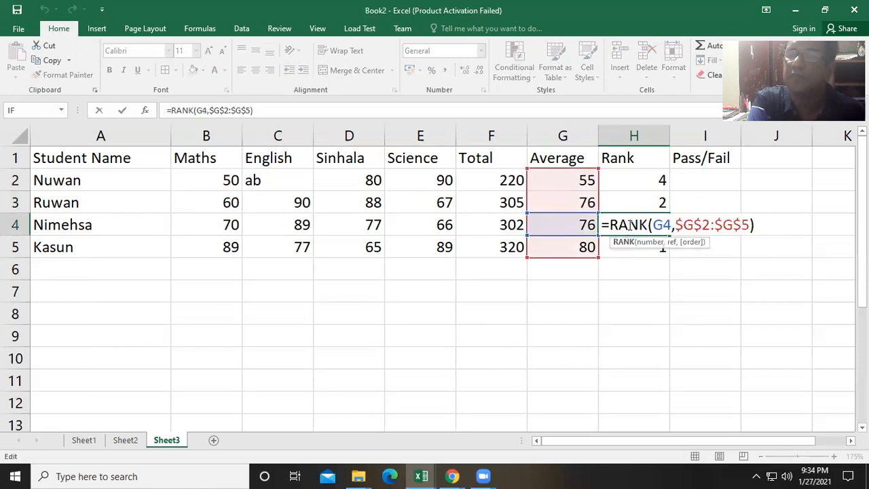
{"action": "key", "text": "Escape"}
{"action": "double_click", "coordinate": [631, 244]}
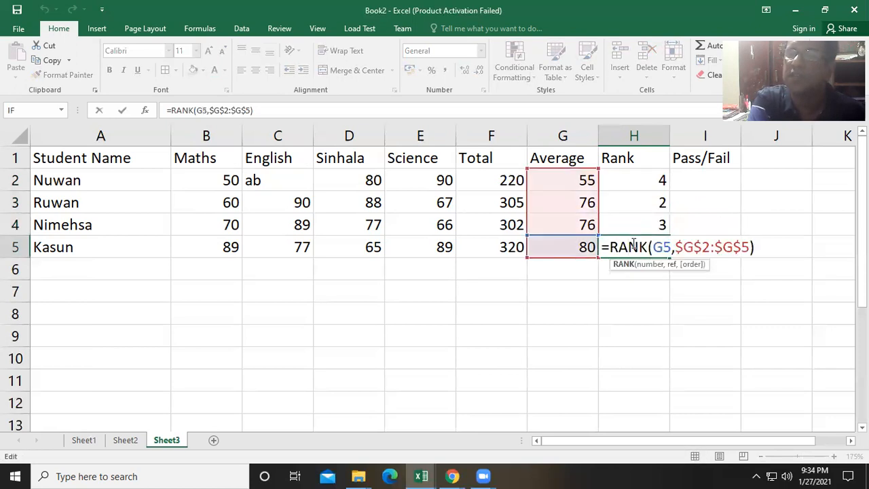
{"action": "key", "text": "Escape"}
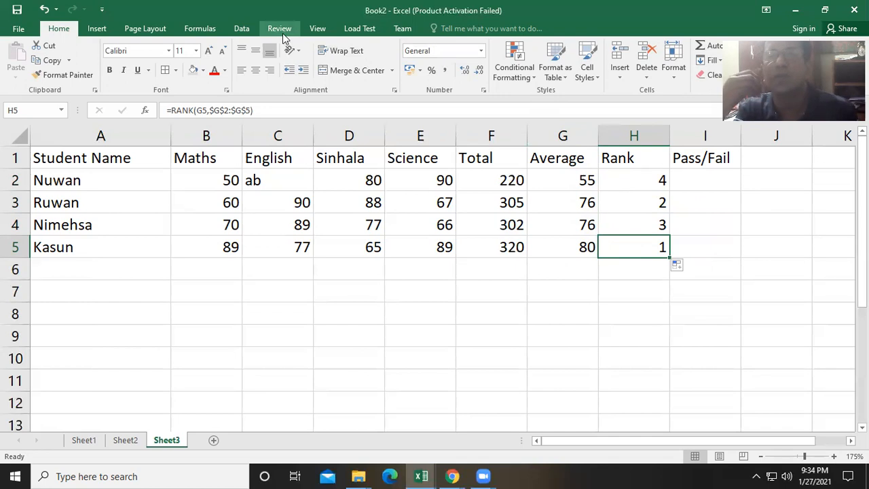
Show all formulas in the sheet to review the total, average and rank columns, and switch back to showing results.
{"action": "left_click", "coordinate": [208, 29]}
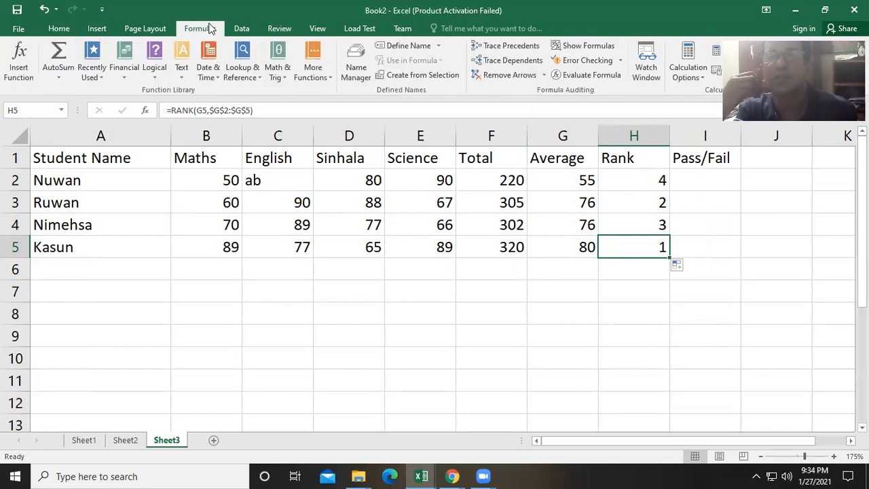
{"action": "left_click", "coordinate": [574, 46]}
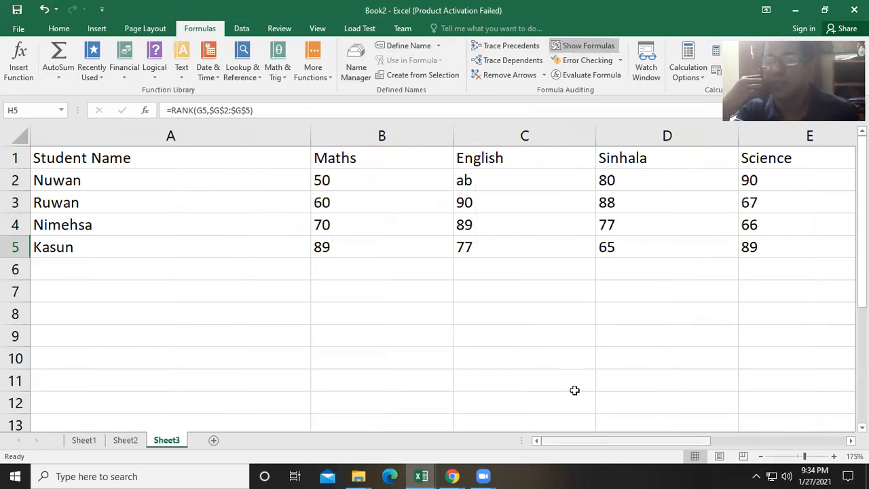
{"action": "scroll", "coordinate": [574, 391], "scroll_direction": "right", "scroll_amount": 5}
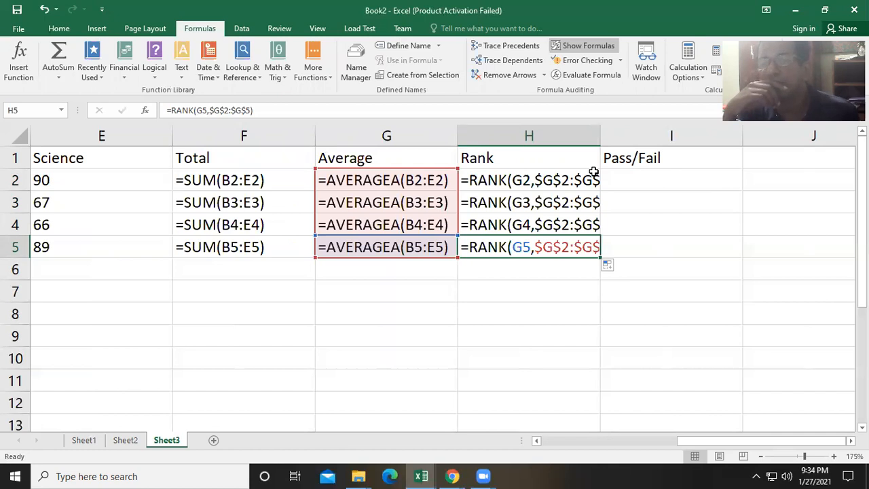
{"action": "left_click", "coordinate": [596, 45]}
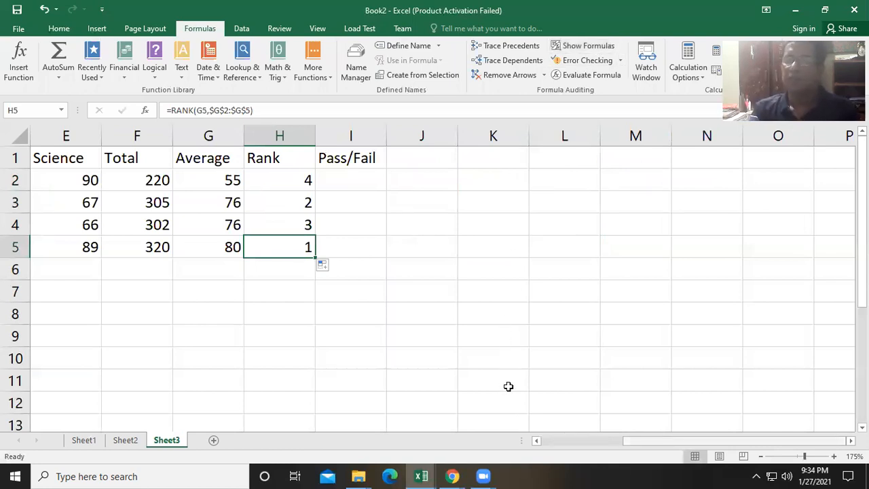
{"action": "scroll", "coordinate": [509, 386], "scroll_direction": "left", "scroll_amount": 3}
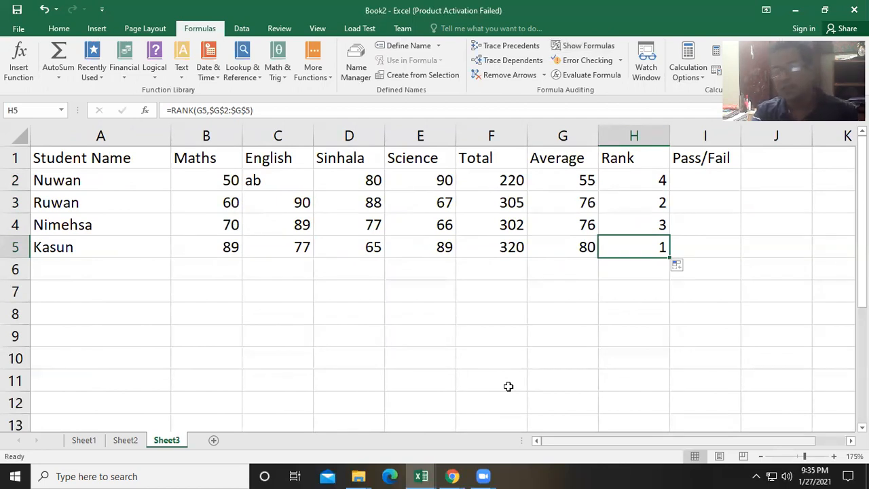
Write the formula =IF(G2>=60,"Pass","Fail") in I2 and fill it down to I5 for all students.
{"action": "left_click", "coordinate": [691, 183]}
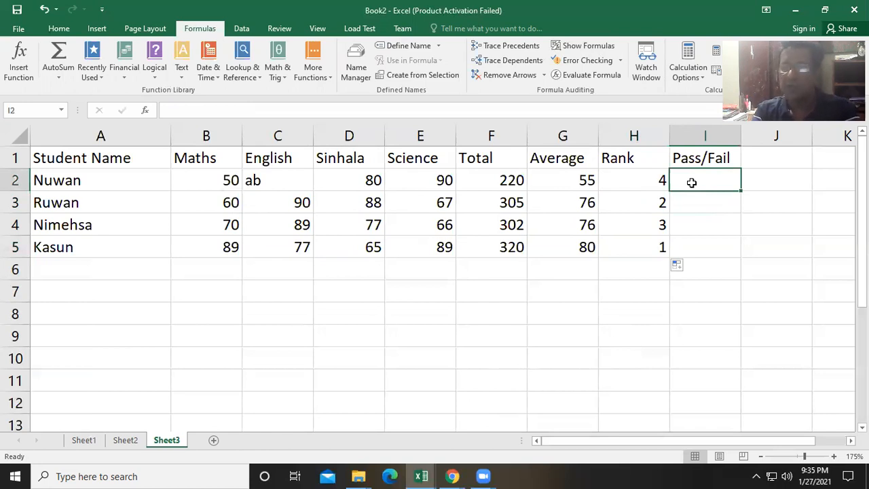
{"action": "type", "text": "=if"}
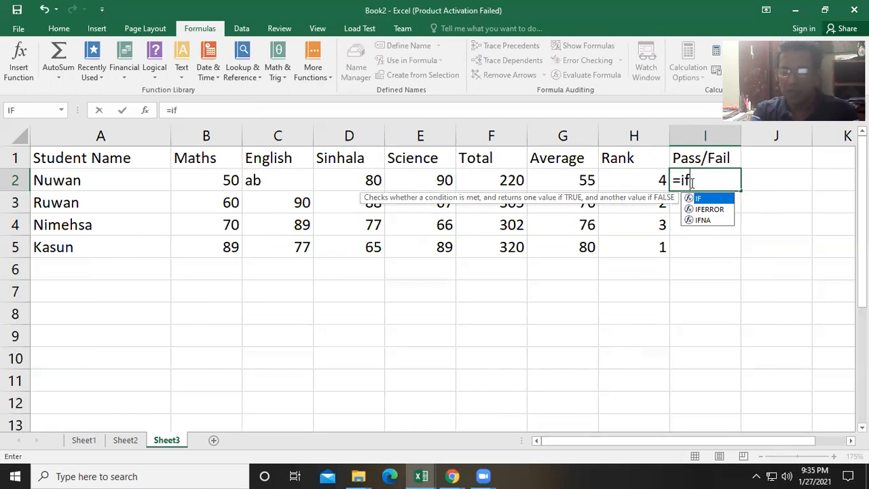
{"action": "type", "text": "("}
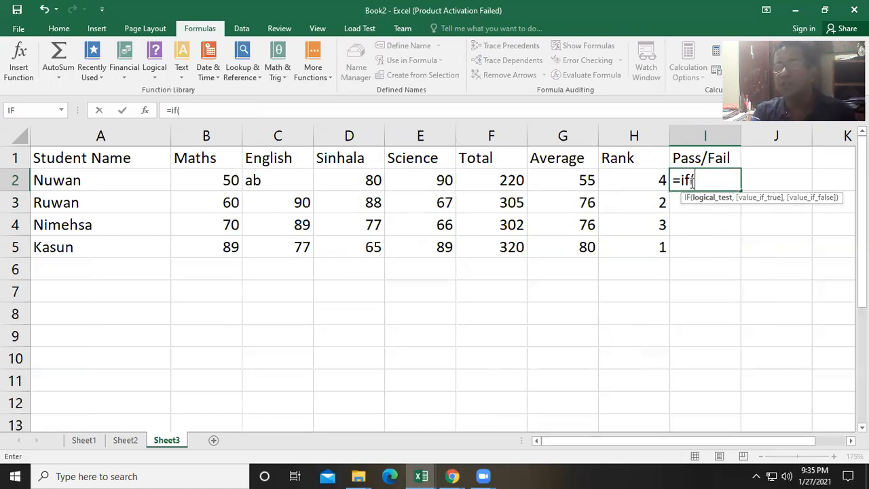
{"action": "left_click", "coordinate": [573, 183]}
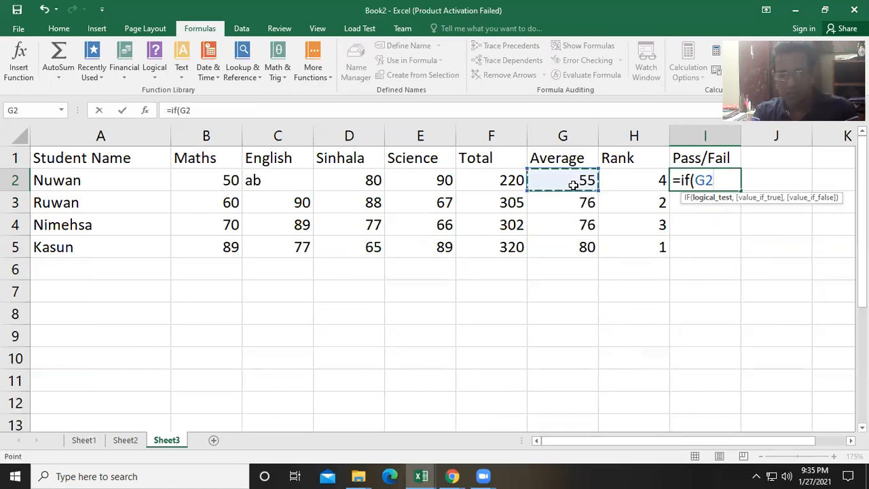
{"action": "type", "text": ">"}
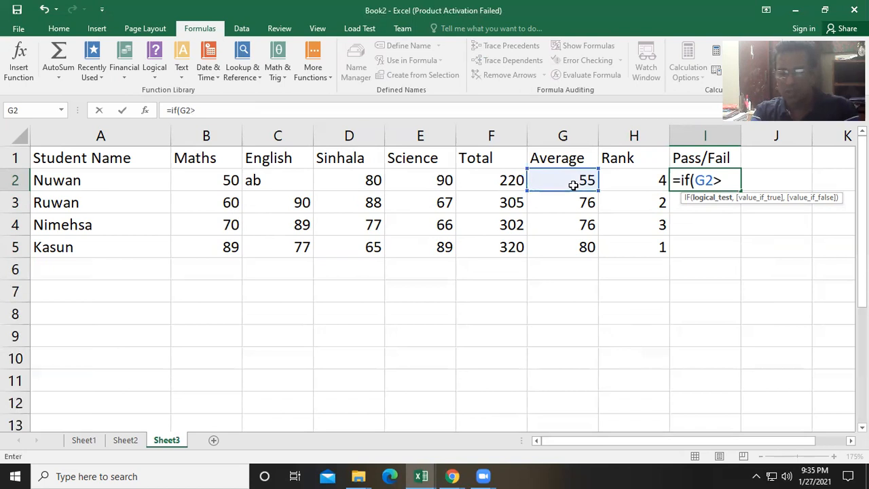
{"action": "type", "text": "=60"}
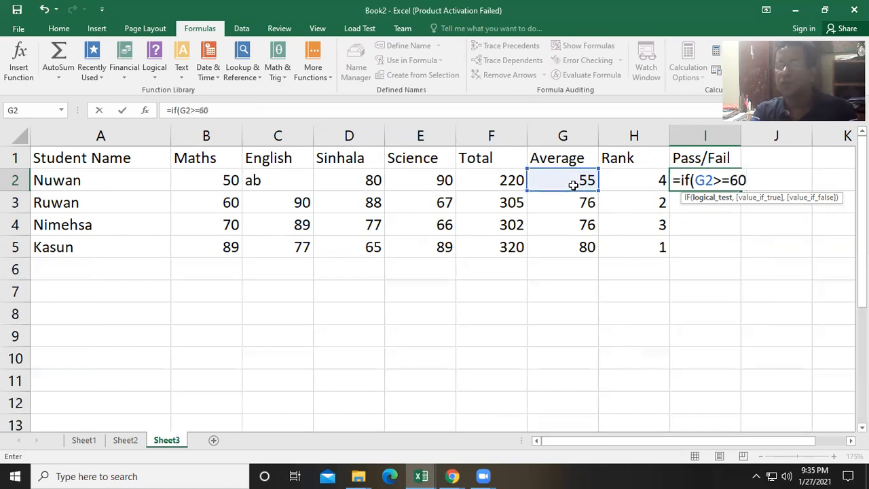
{"action": "type", "text": ","}
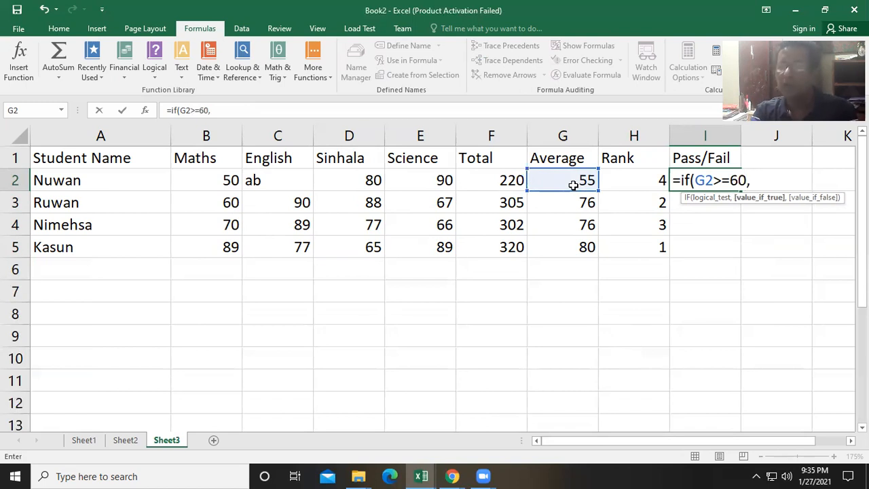
{"action": "type", "text": "\""}
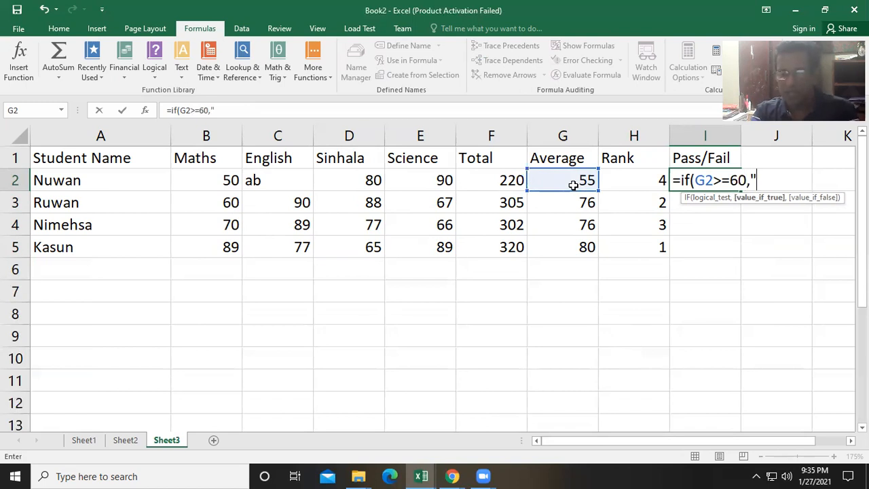
{"action": "type", "text": "Pass"}
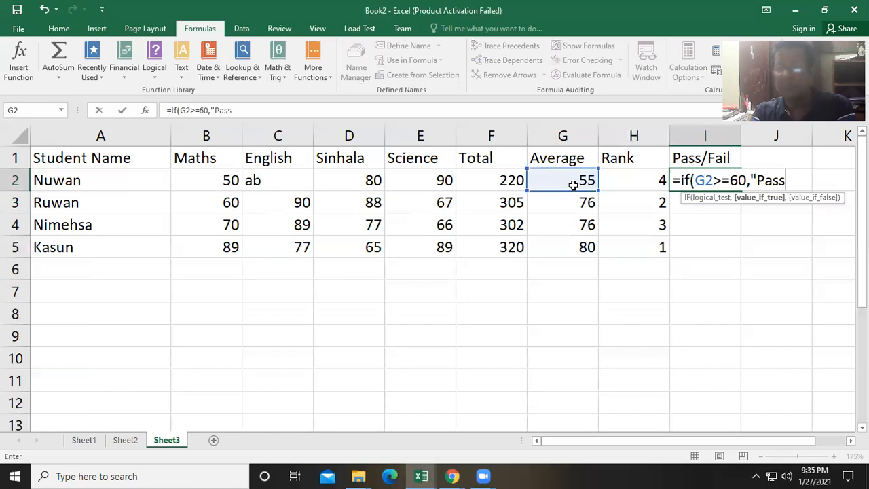
{"action": "type", "text": "\""}
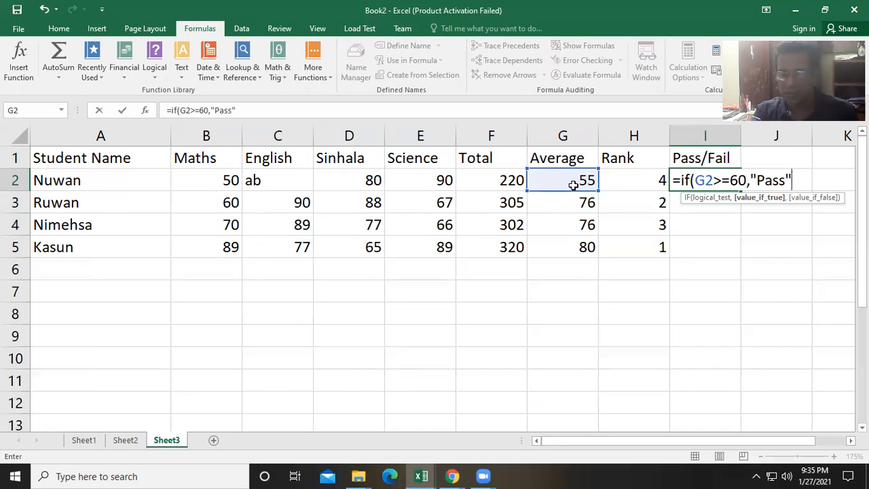
{"action": "type", "text": ","}
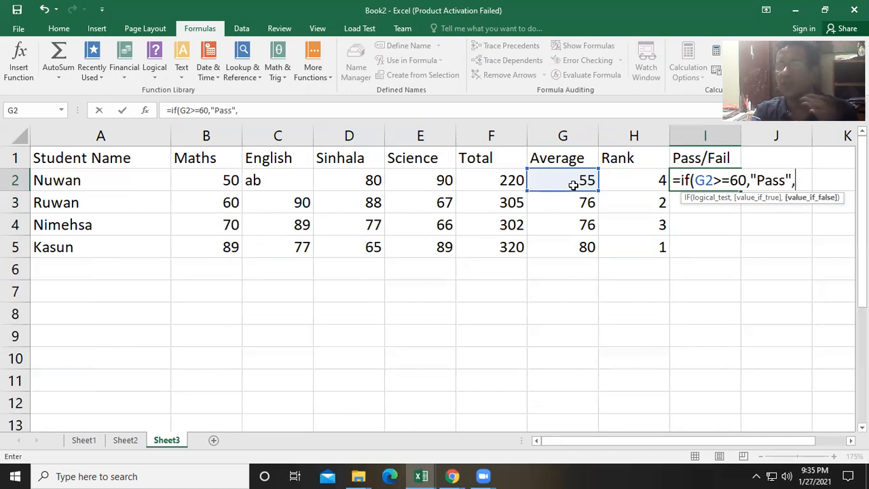
{"action": "type", "text": "\"Fail"}
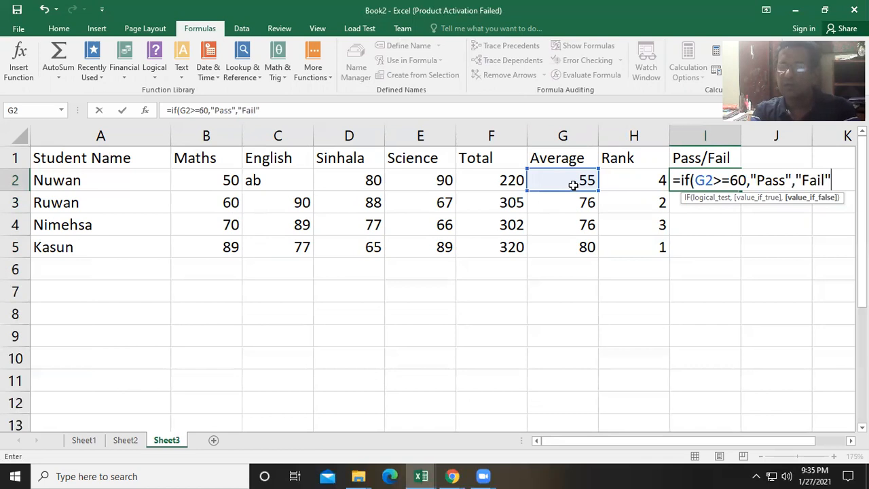
{"action": "type", "text": "\""}
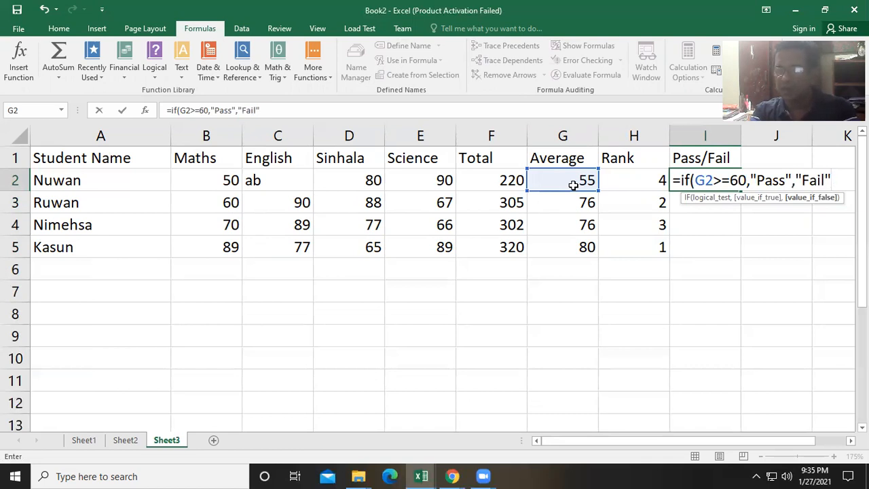
{"action": "type", "text": ")"}
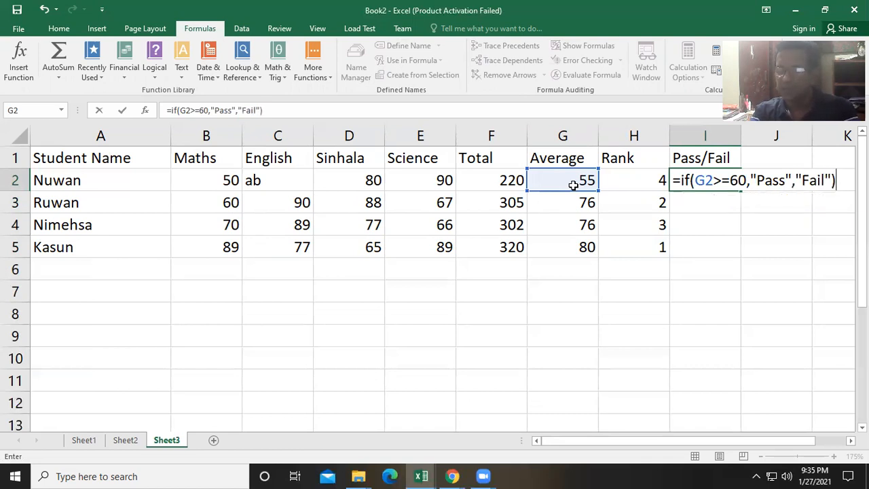
{"action": "key", "text": "Return"}
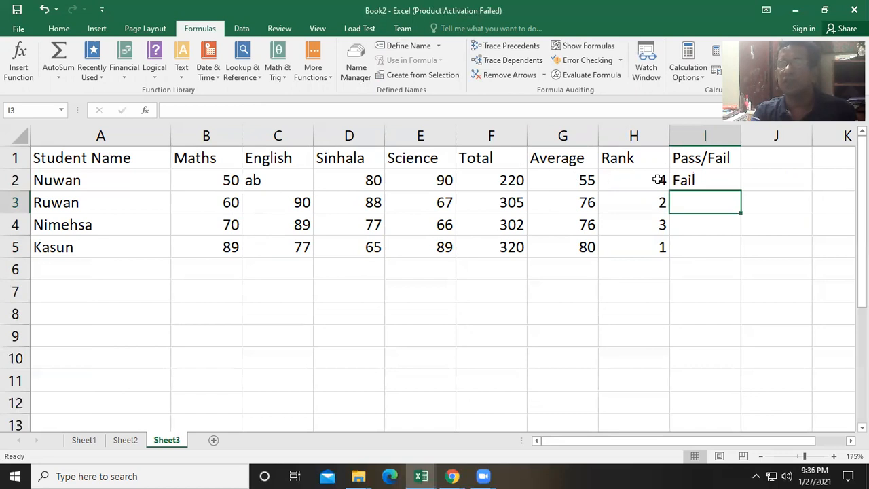
{"action": "left_click", "coordinate": [699, 181]}
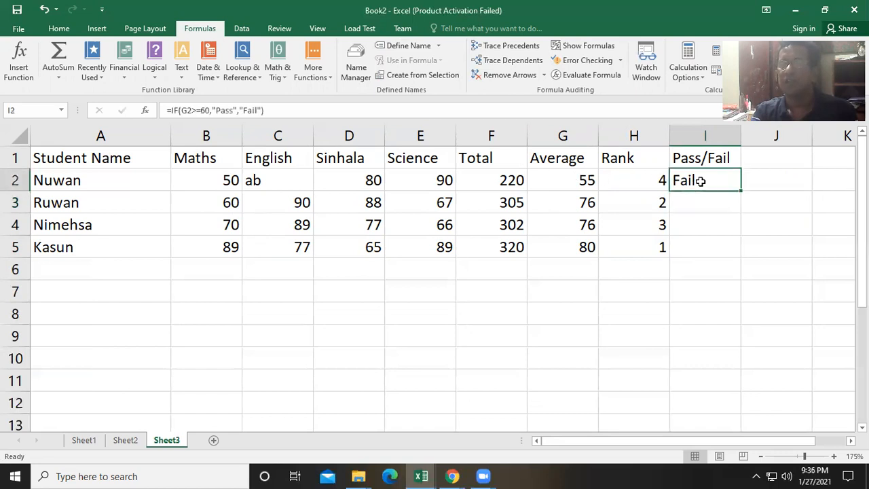
{"action": "double_click", "coordinate": [739, 190]}
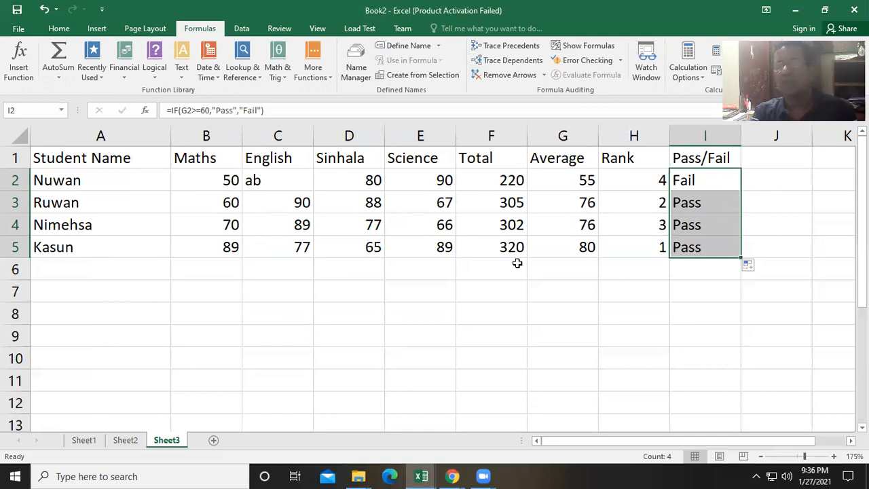
Add the row labels Max in A6 and Min in A7 below the student names.
{"action": "left_click", "coordinate": [97, 272]}
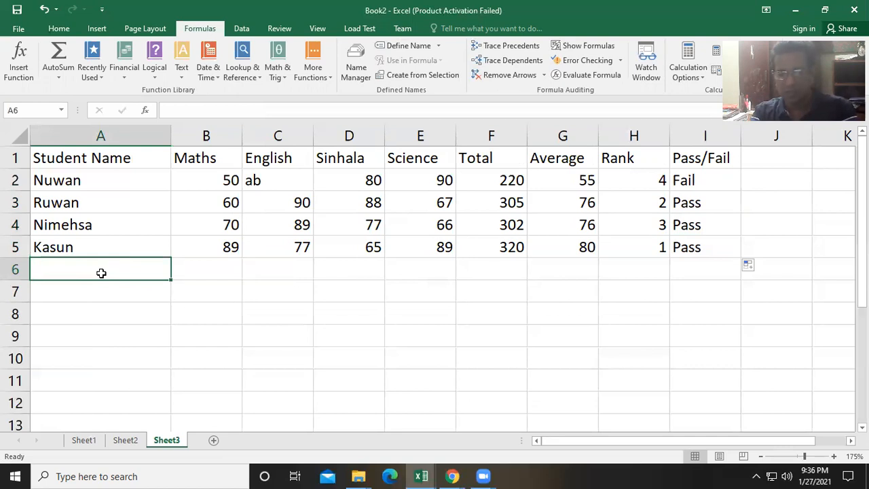
{"action": "type", "text": "Max"}
{"action": "left_click", "coordinate": [49, 292]}
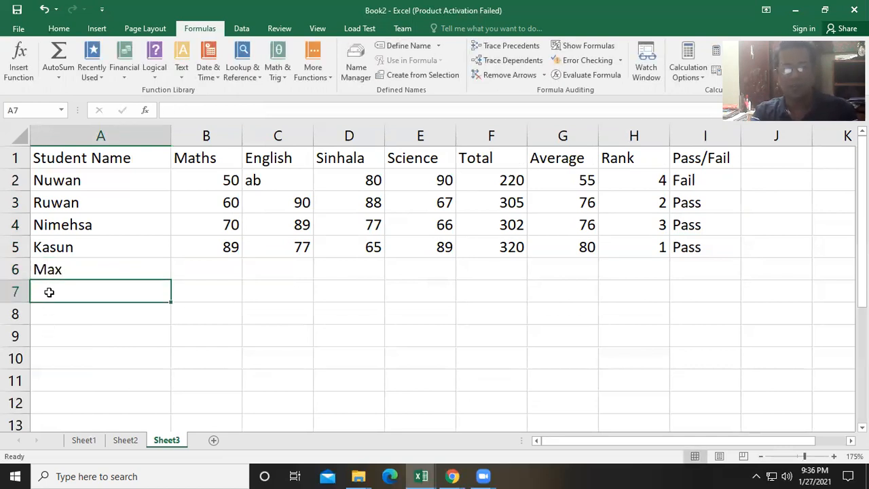
{"action": "type", "text": "Min"}
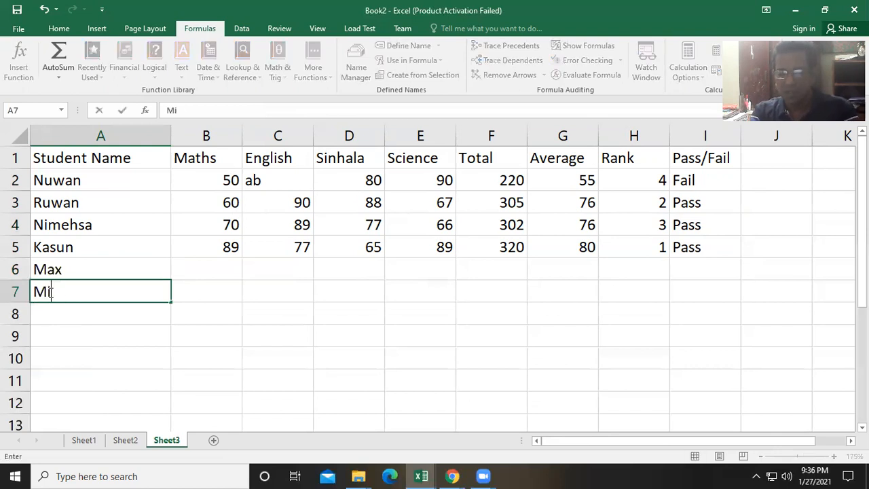
{"action": "left_click", "coordinate": [208, 289]}
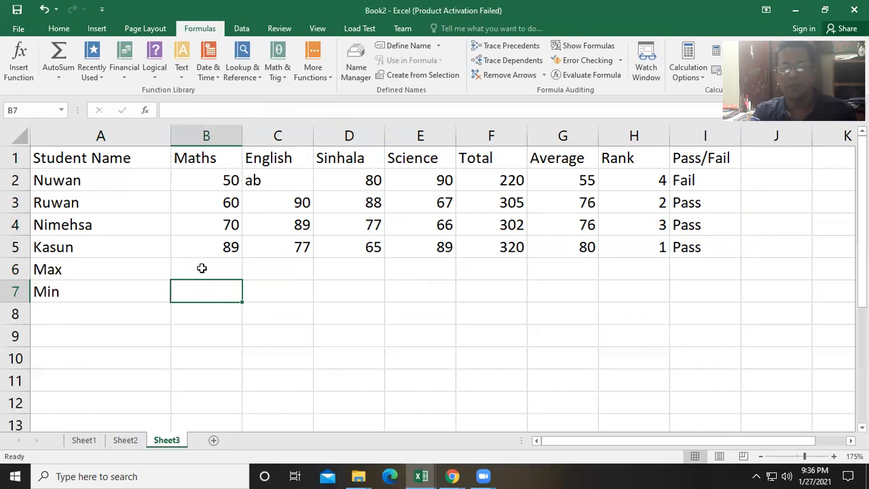
Write the formula =MAX(B2:B5) in B6 and fill it across the Max row to G6.
{"action": "left_click", "coordinate": [201, 268]}
{"action": "type", "text": "="}
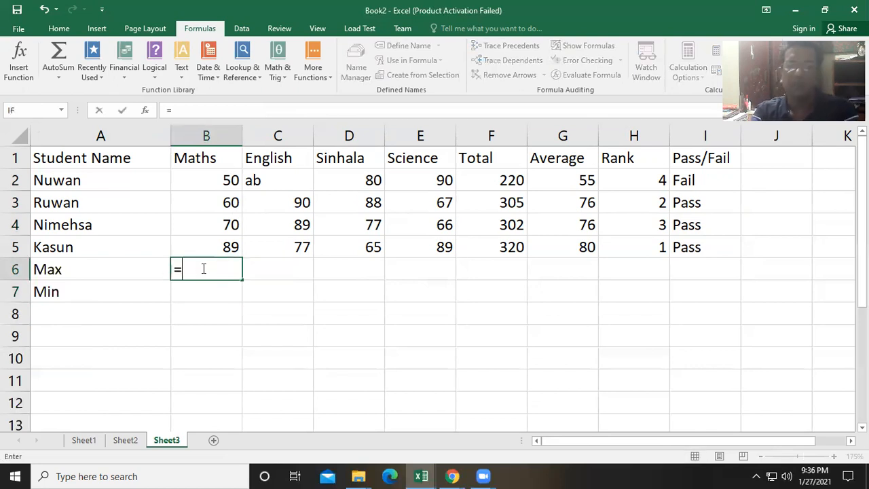
{"action": "type", "text": "max("}
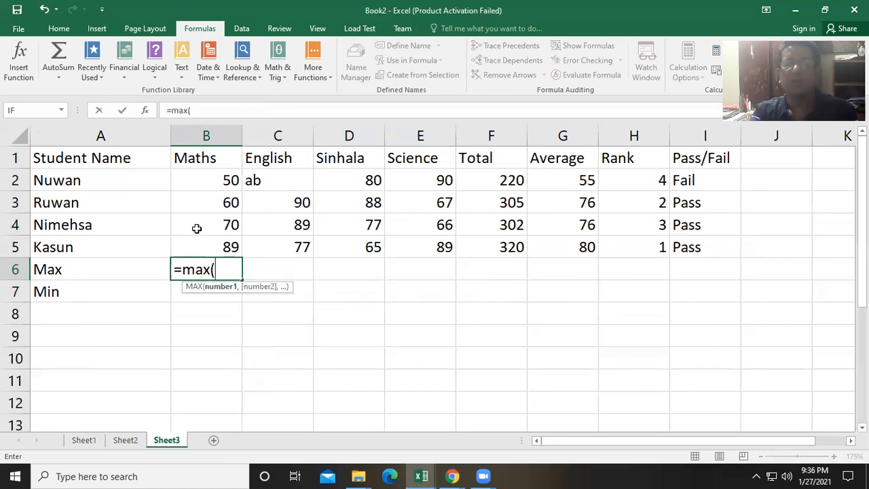
{"action": "left_click", "coordinate": [218, 180]}
{"action": "left_click_drag", "start_coordinate": [213, 176], "coordinate": [219, 248]}
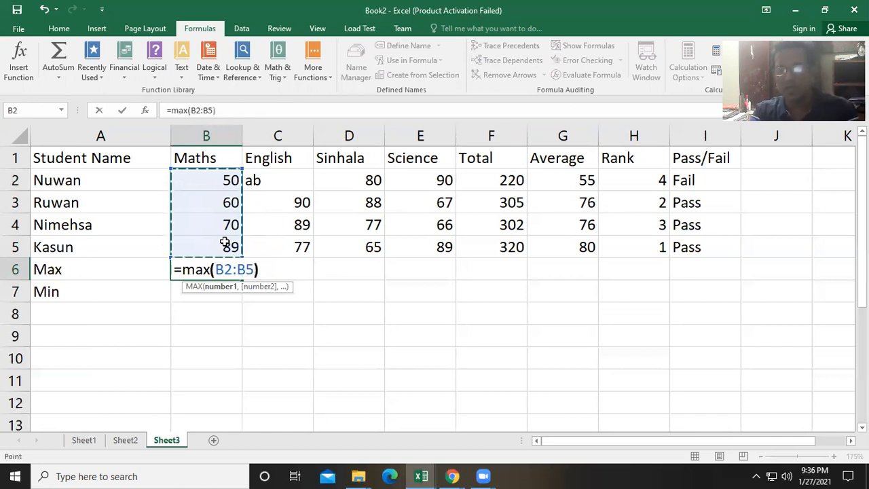
{"action": "type", "text": ")"}
{"action": "key", "text": "Return"}
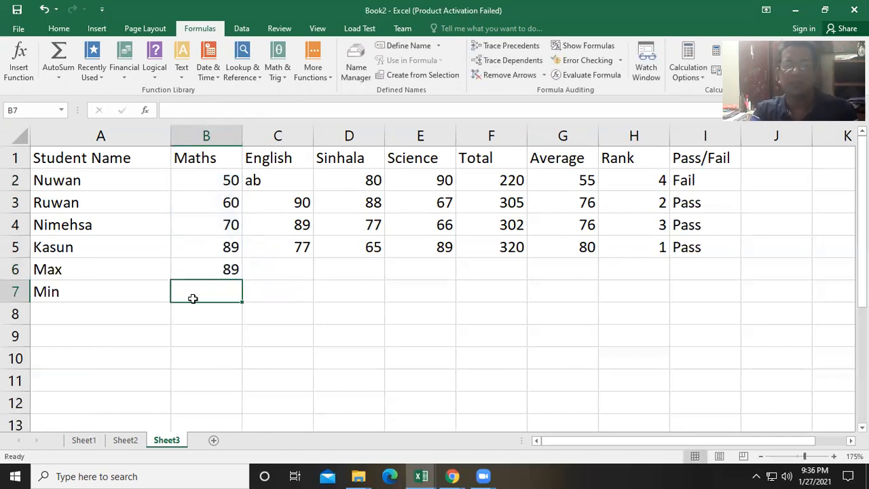
{"action": "left_click", "coordinate": [210, 269]}
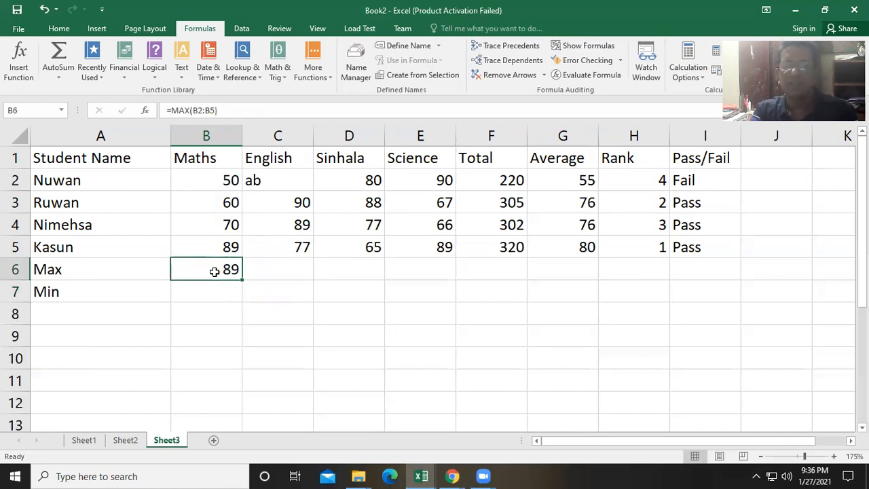
{"action": "left_click_drag", "start_coordinate": [243, 280], "coordinate": [441, 279]}
{"action": "left_click_drag", "start_coordinate": [495, 278], "coordinate": [569, 275]}
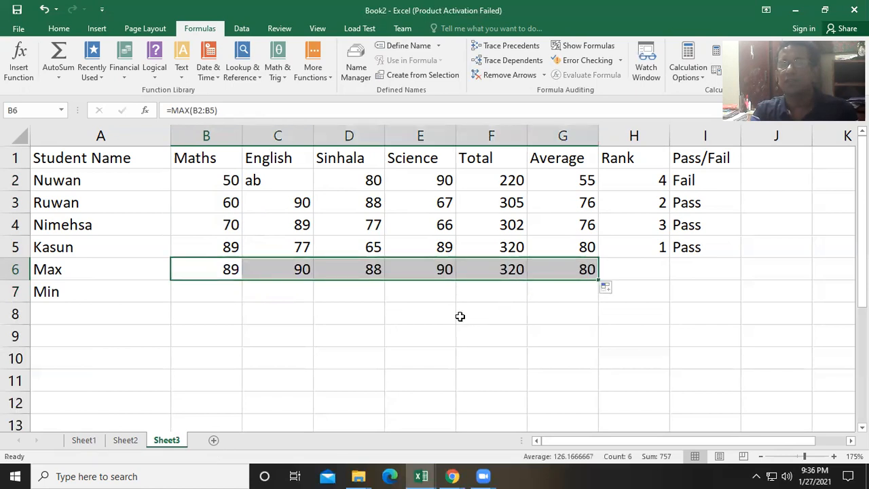
Write the formula =MIN(B2:B5) in B7 and fill it across the Min row to G7.
{"action": "left_click", "coordinate": [194, 295]}
{"action": "type", "text": "="}
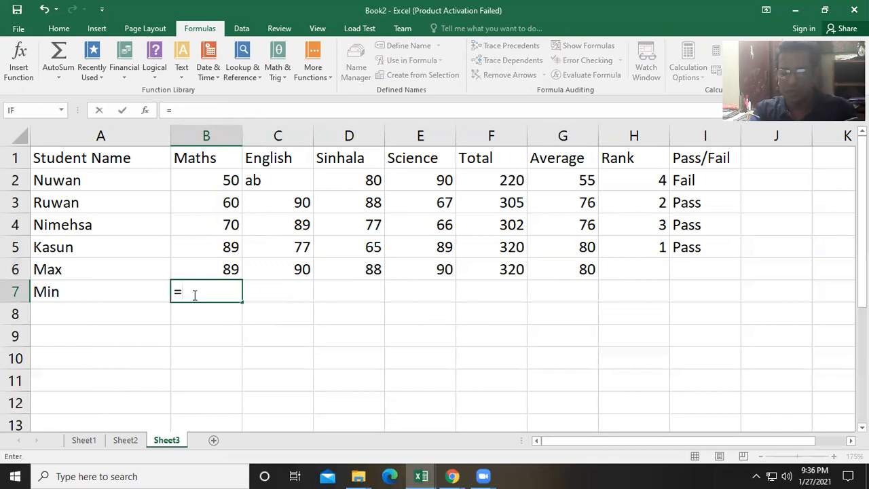
{"action": "type", "text": "min"}
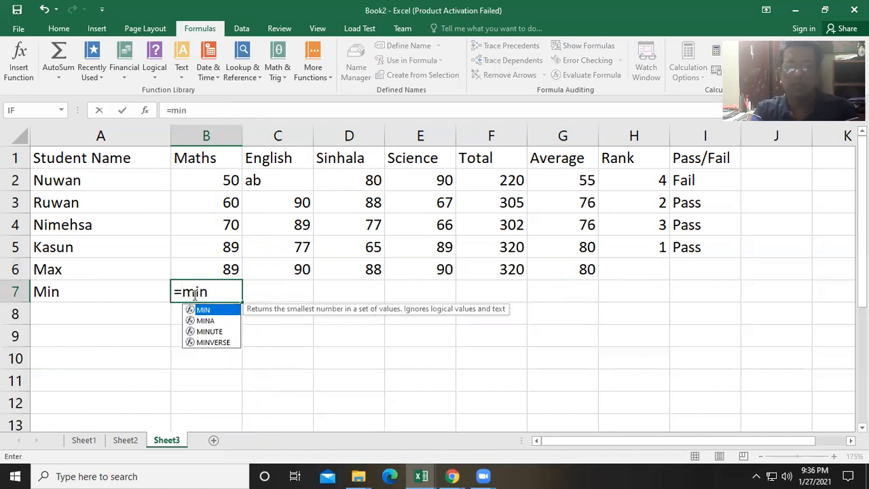
{"action": "type", "text": "("}
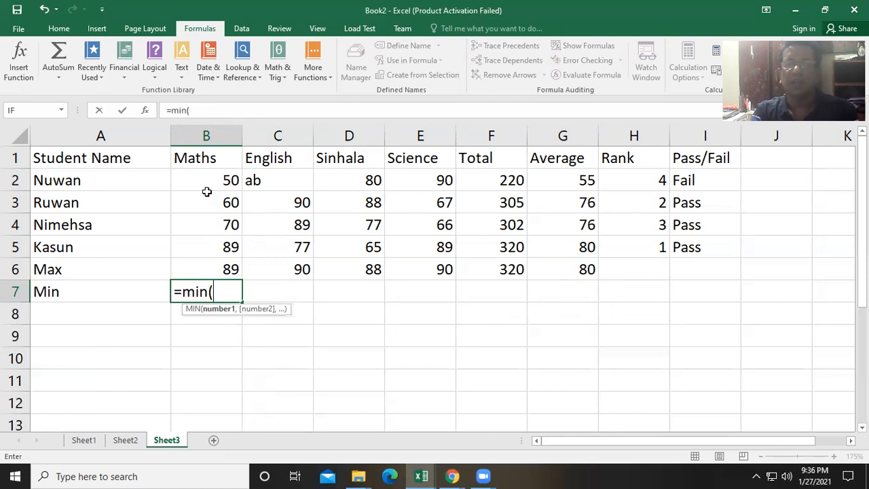
{"action": "left_click_drag", "start_coordinate": [217, 180], "coordinate": [218, 240]}
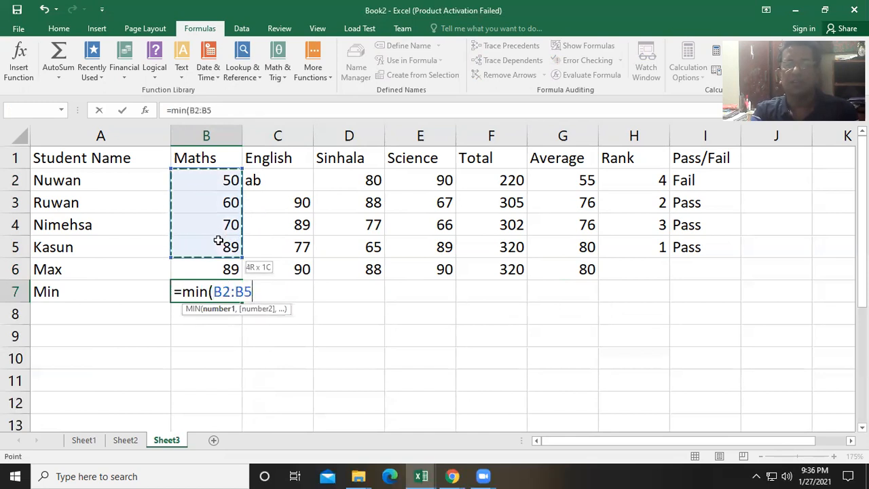
{"action": "type", "text": ")"}
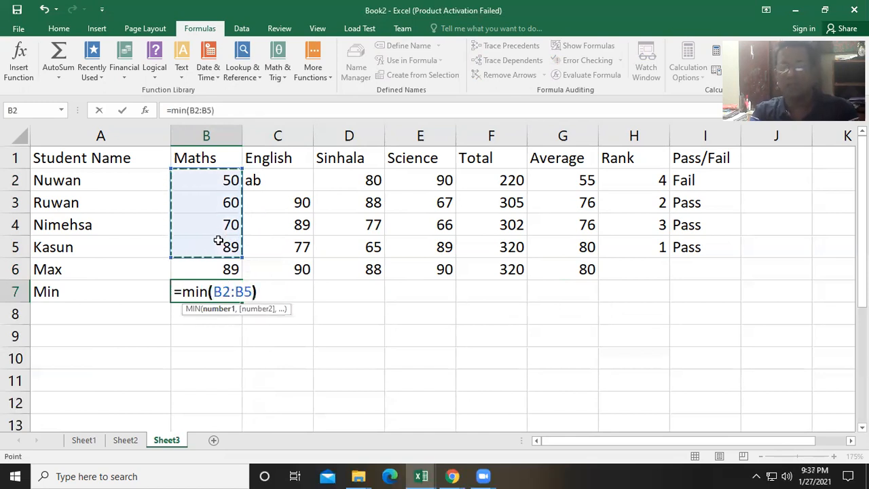
{"action": "key", "text": "Return"}
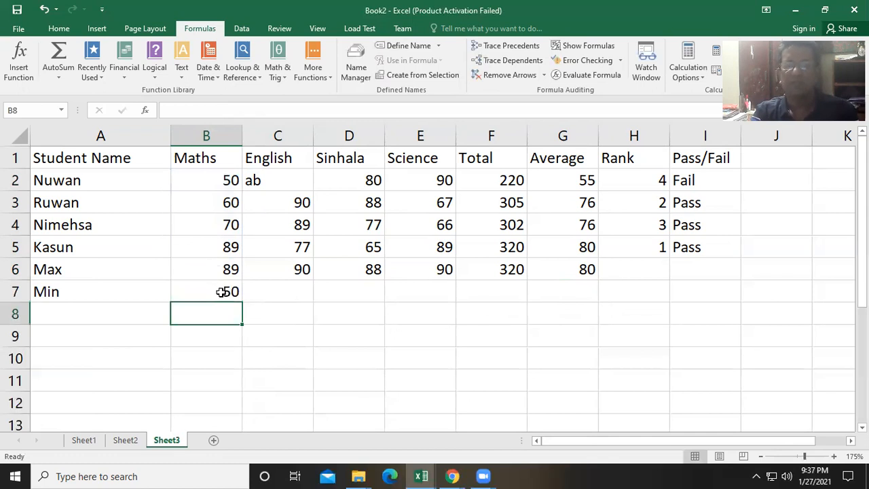
{"action": "left_click", "coordinate": [222, 292]}
{"action": "left_click_drag", "start_coordinate": [242, 302], "coordinate": [573, 306]}
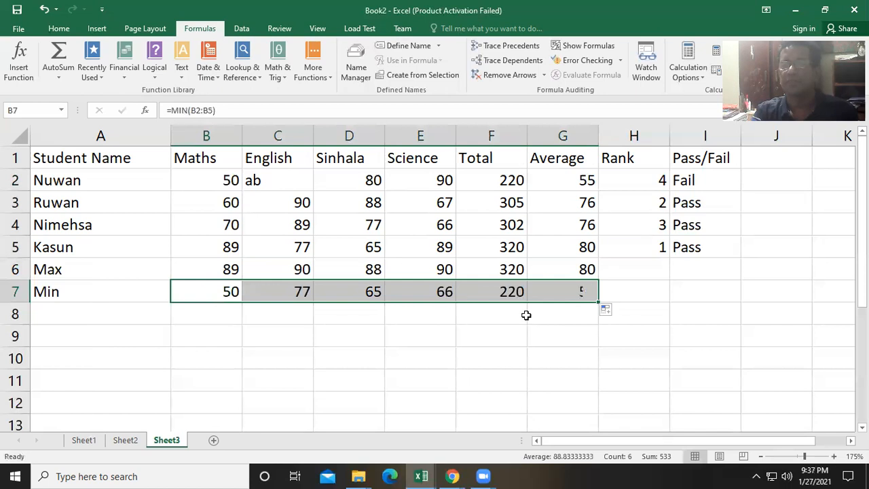
Apply All Borders to the whole marks table in A1:I7.
{"action": "left_click", "coordinate": [656, 351]}
{"action": "left_click_drag", "start_coordinate": [44, 159], "coordinate": [689, 292]}
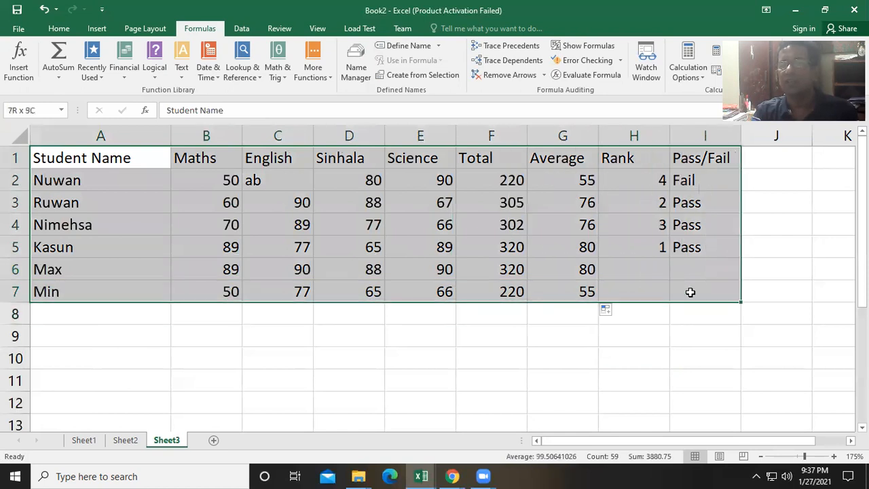
{"action": "left_click", "coordinate": [58, 28]}
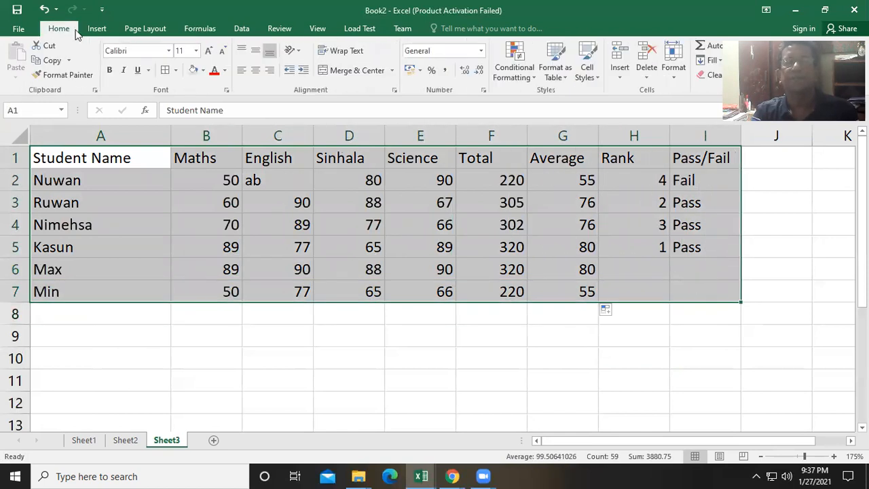
{"action": "left_click", "coordinate": [175, 70]}
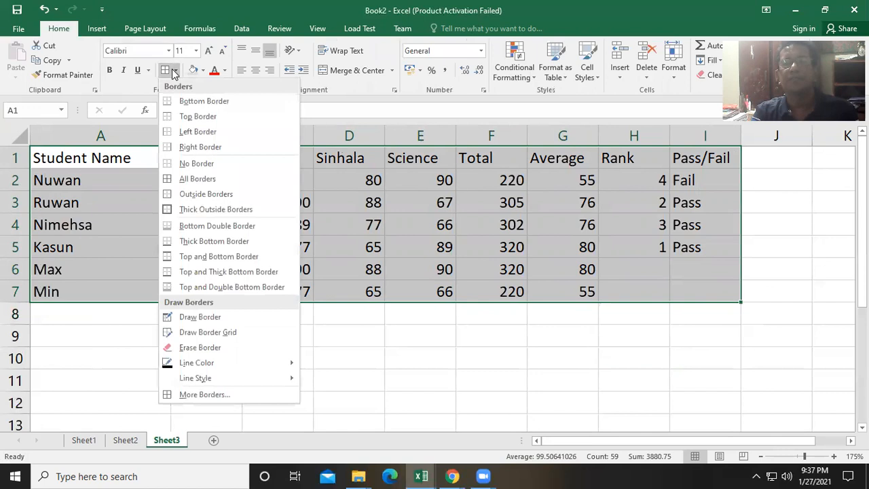
{"action": "left_click", "coordinate": [184, 179]}
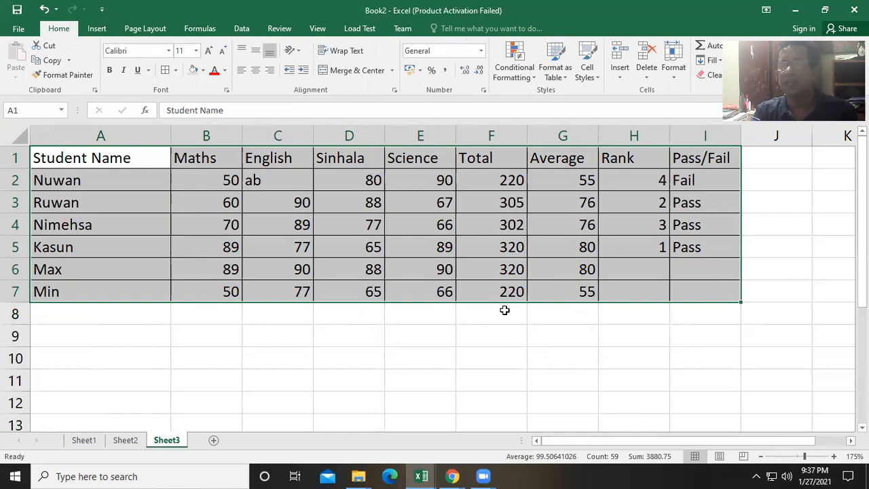
Move the marks table down three rows so it starts at A4, and enter the title Grad 4B Marks in A2.
{"action": "left_click_drag", "start_coordinate": [496, 305], "coordinate": [502, 353]}
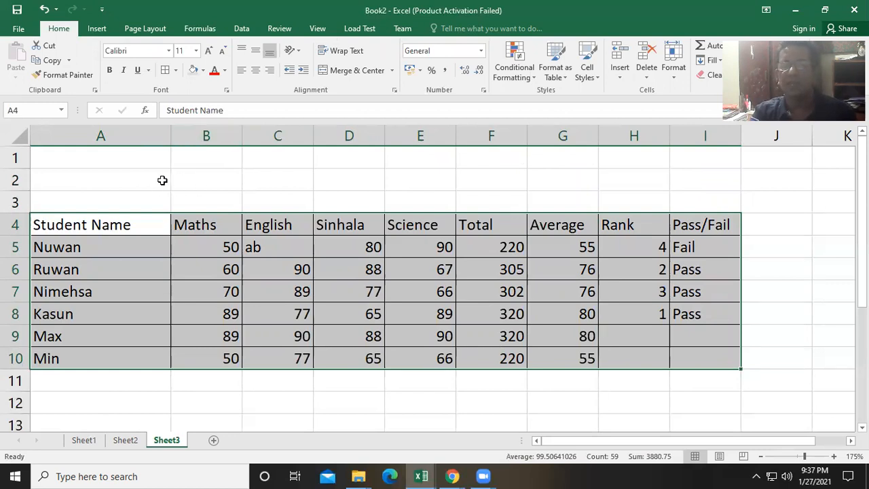
{"action": "left_click", "coordinate": [134, 179]}
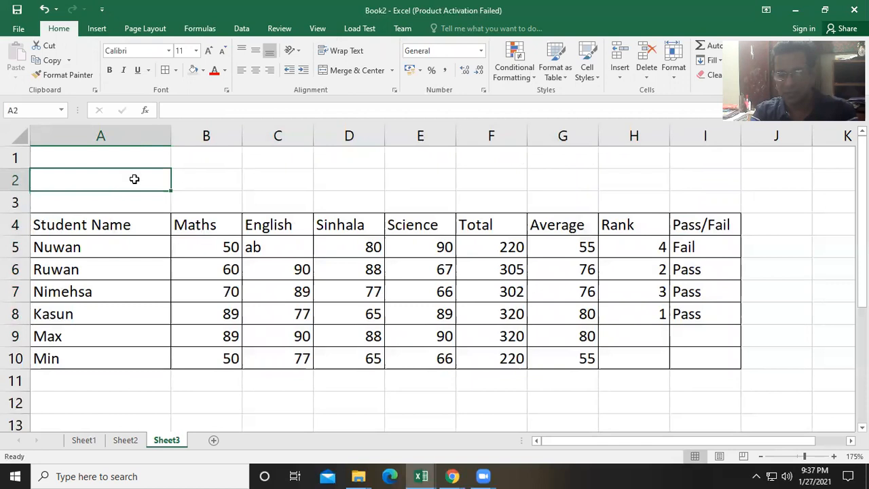
{"action": "type", "text": "G"}
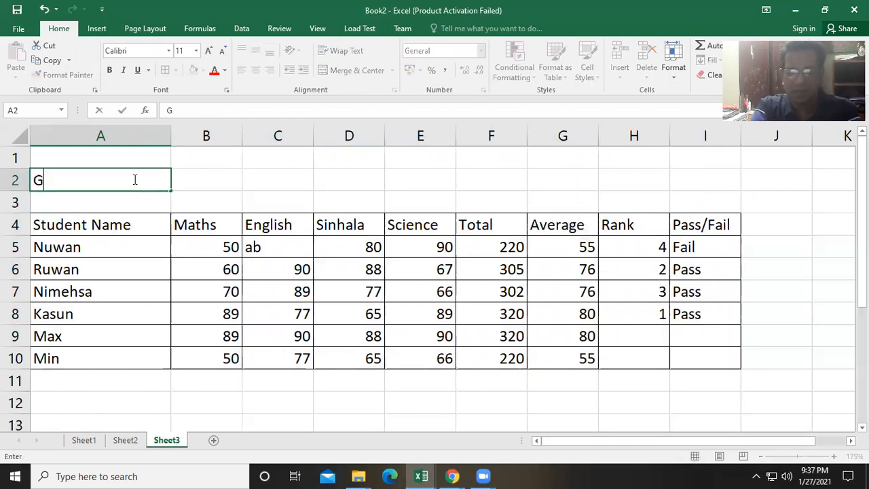
{"action": "type", "text": "rad 4"}
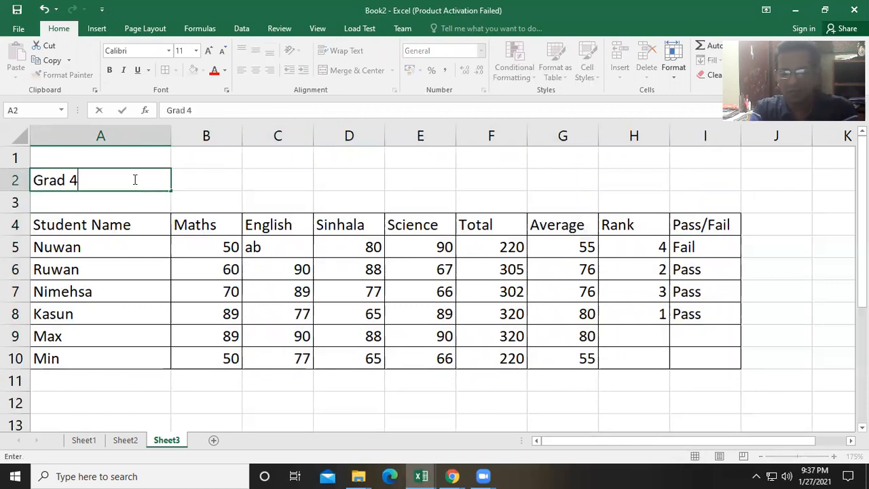
{"action": "type", "text": "B Marks"}
{"action": "key", "text": "Return"}
Merge and center the title across A2:I2 and make it bold.
{"action": "left_click_drag", "start_coordinate": [71, 178], "coordinate": [683, 181]}
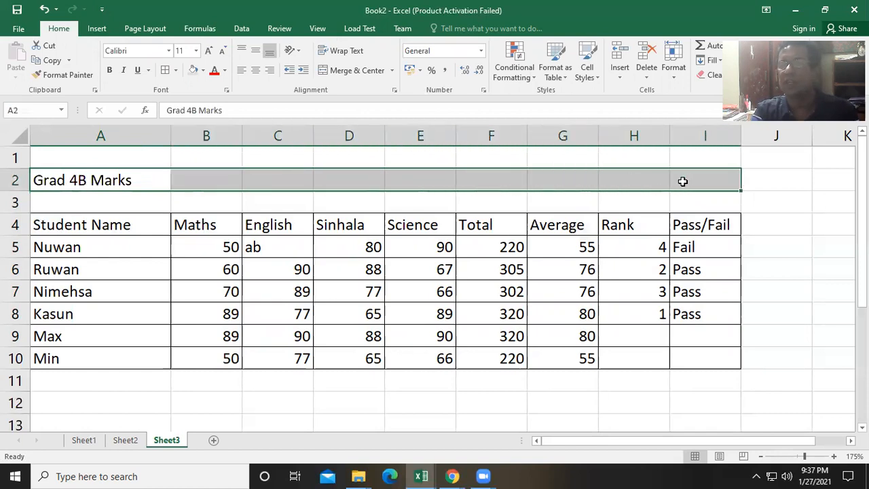
{"action": "left_click", "coordinate": [347, 71]}
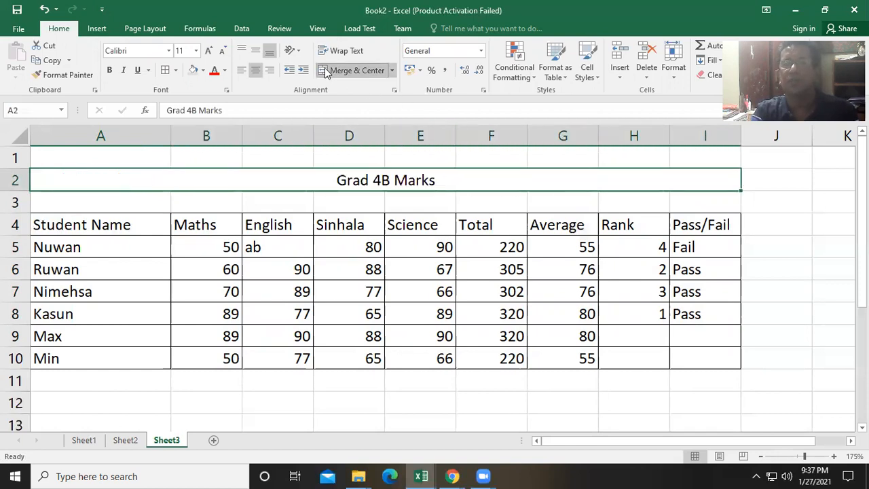
{"action": "left_click", "coordinate": [109, 71]}
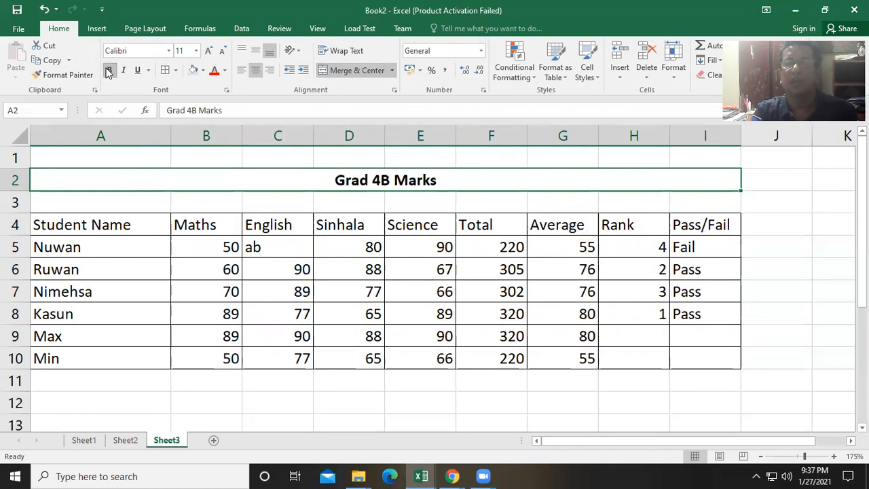
Correct the title's spelling to Grade 4B Marks.
{"action": "double_click", "coordinate": [369, 181]}
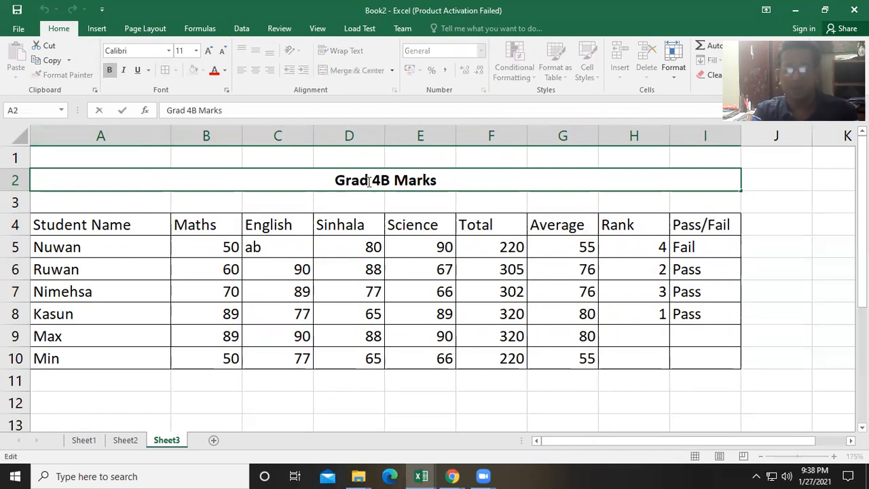
{"action": "type", "text": "e"}
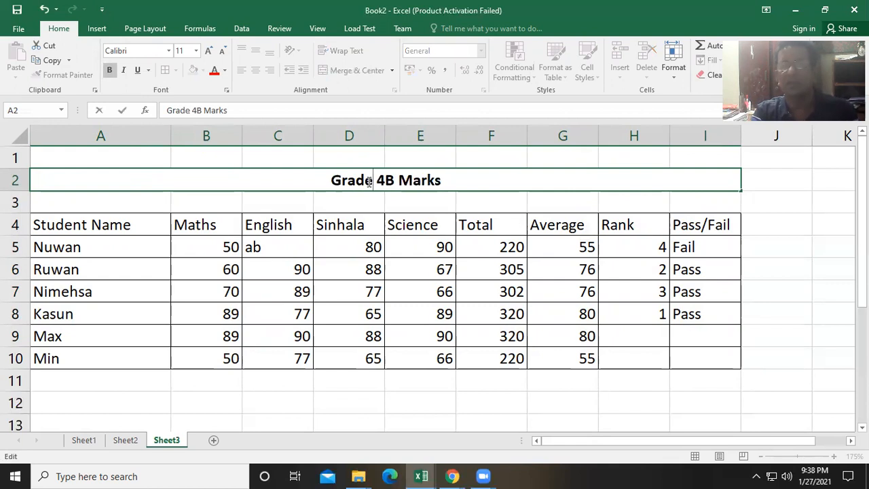
{"action": "left_click", "coordinate": [339, 228]}
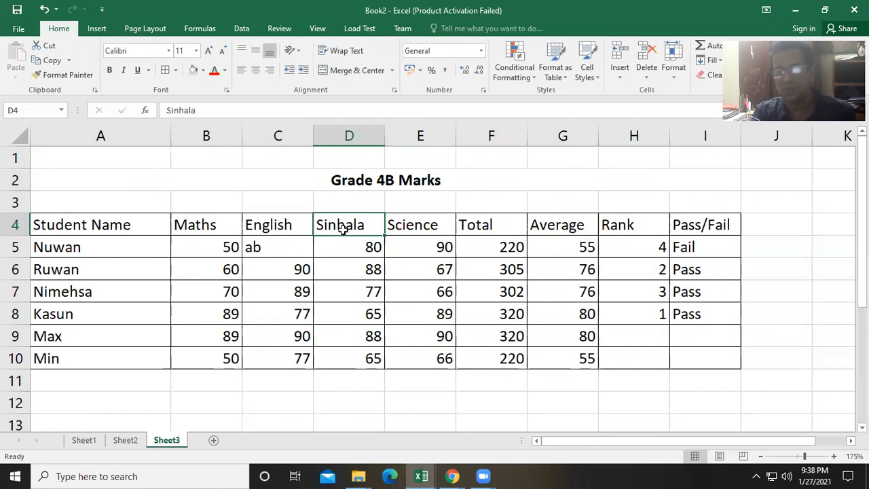
Inspect the Sinhala header in D4 and the average formula in G5 without changing them.
{"action": "double_click", "coordinate": [343, 229]}
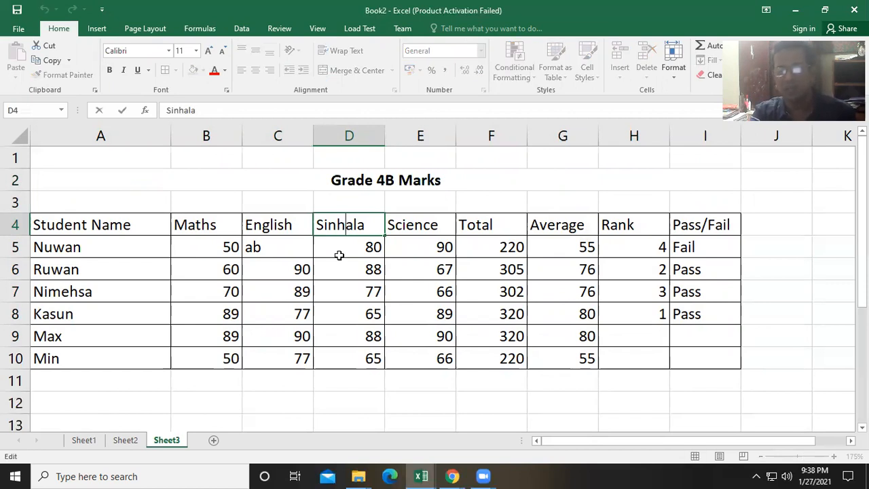
{"action": "key", "text": "Escape"}
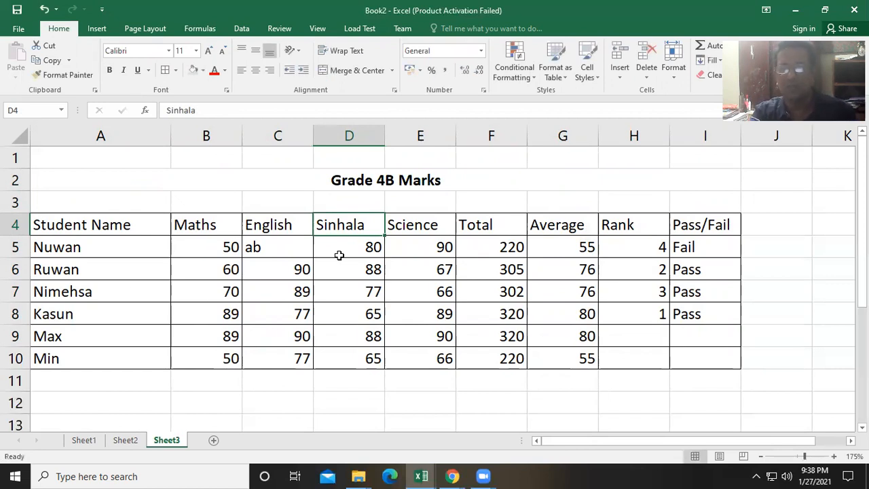
{"action": "double_click", "coordinate": [572, 249]}
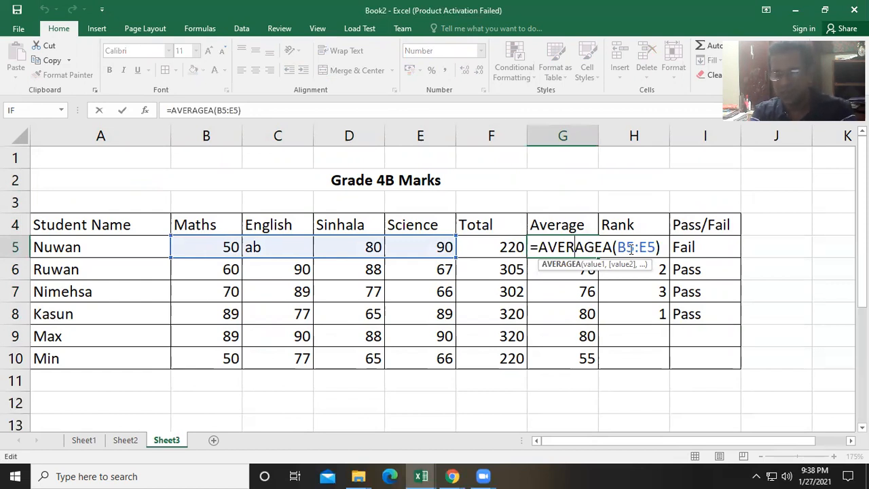
{"action": "key", "text": "Return"}
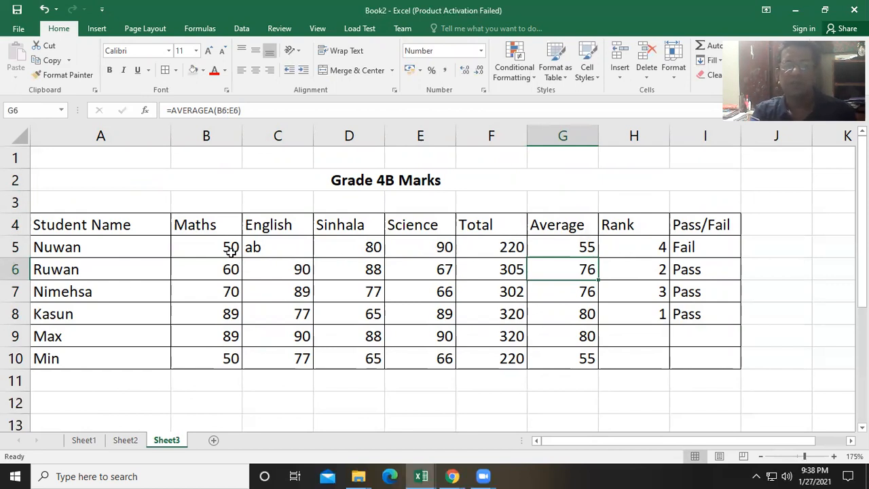
Apply the green-yellow-red color scale as conditional formatting to the subject marks in B5:E8.
{"action": "left_click_drag", "start_coordinate": [210, 244], "coordinate": [441, 313]}
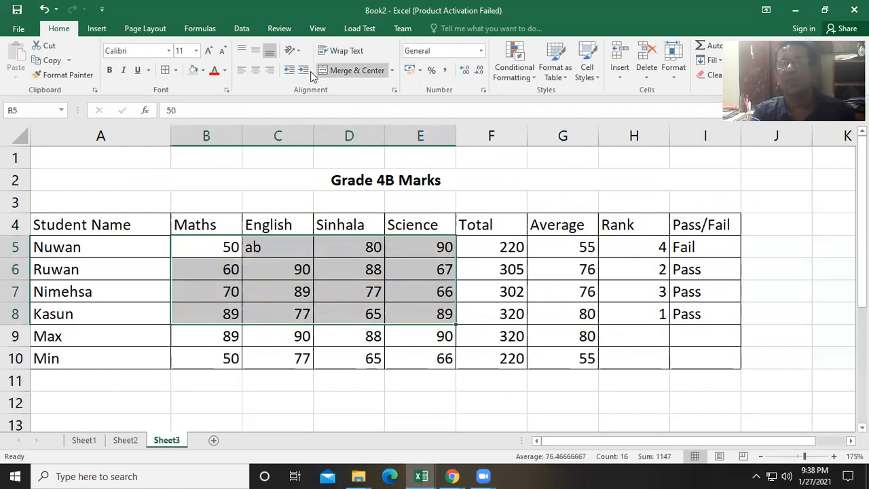
{"action": "left_click", "coordinate": [533, 79]}
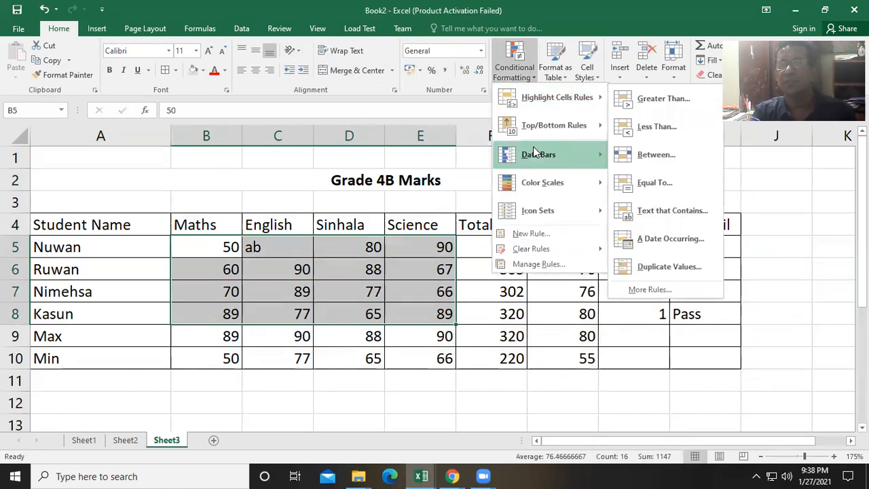
{"action": "mouse_move", "coordinate": [534, 155]}
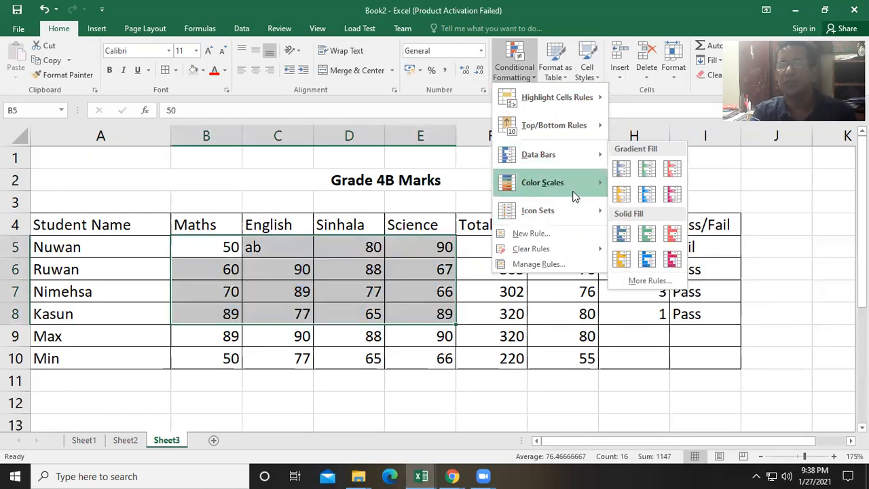
{"action": "mouse_move", "coordinate": [609, 189]}
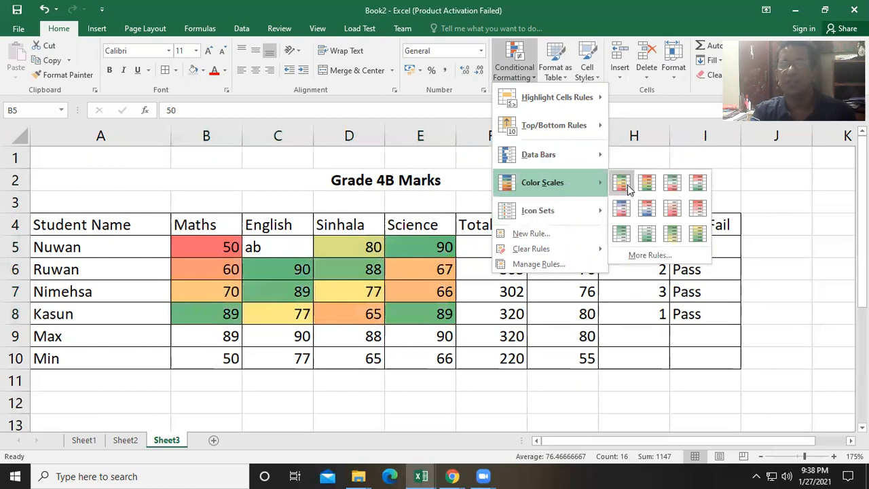
{"action": "left_click", "coordinate": [626, 188]}
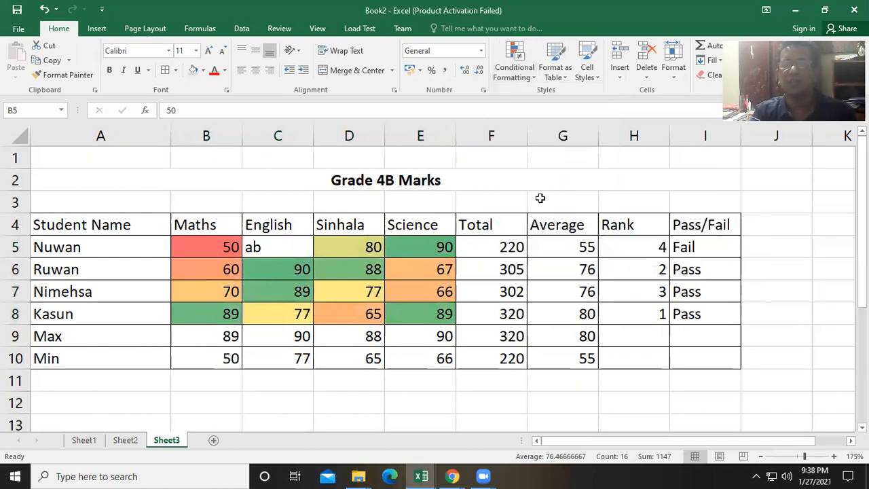